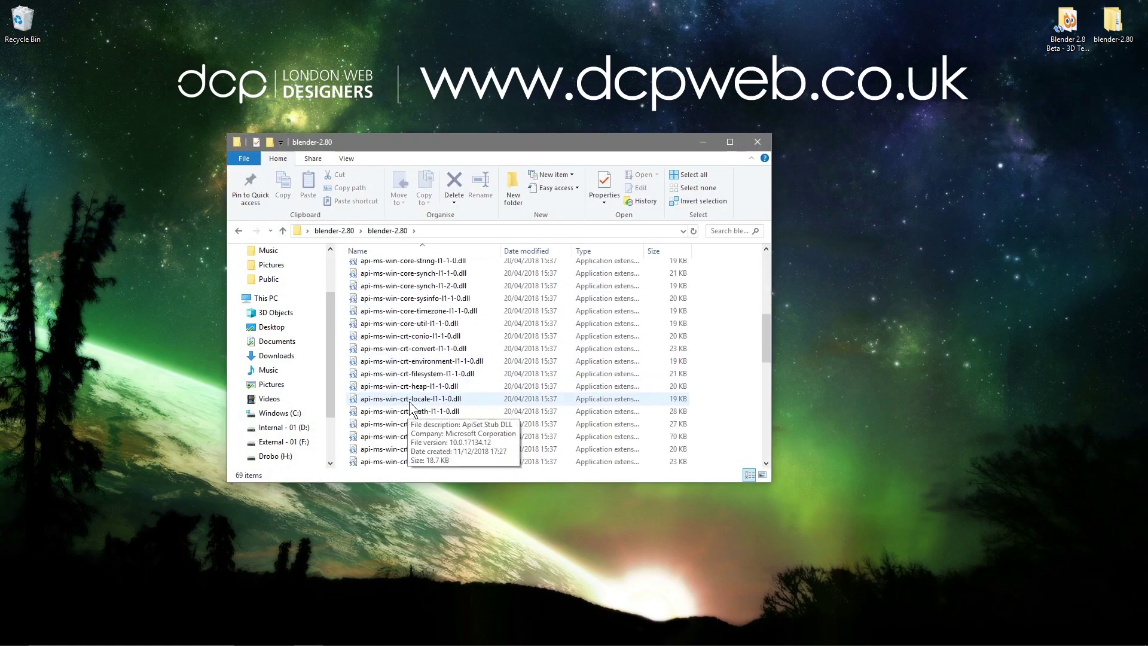
Select blender.exe in the blender-2.80 folder to launch Blender 2.80.
left_click(398, 388)
Launch Blender, open '3d text - 06.blend', maximize the window and switch to rendered shading.
double_click(396, 387)
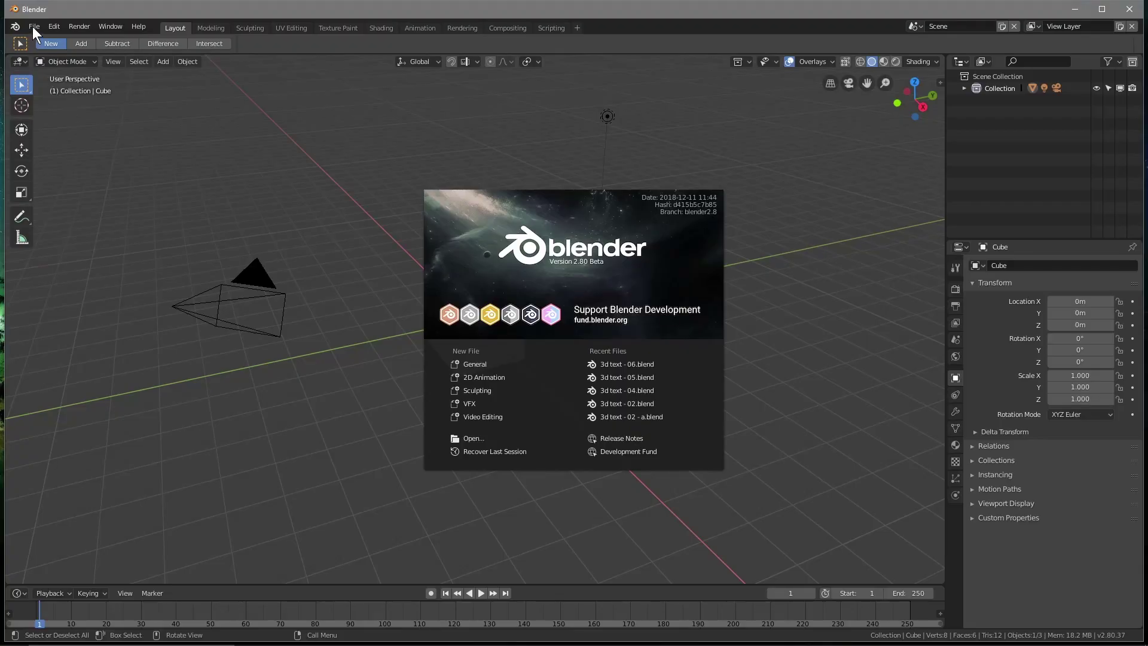
left_click(32, 28)
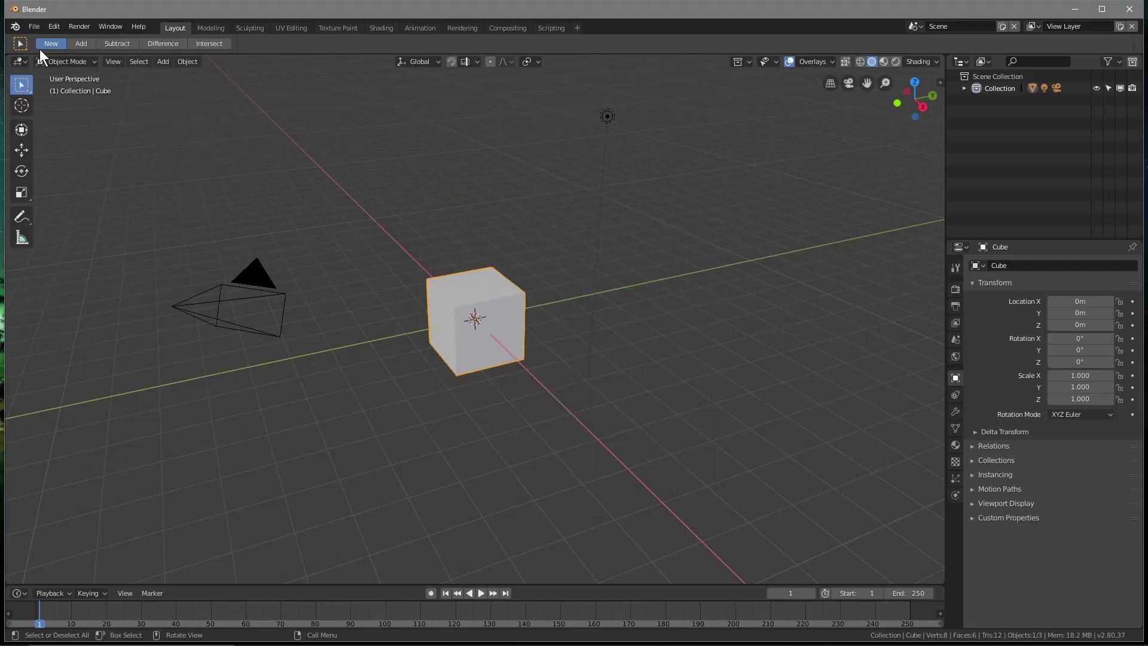
left_click(36, 28)
left_click(43, 51)
left_click(204, 177)
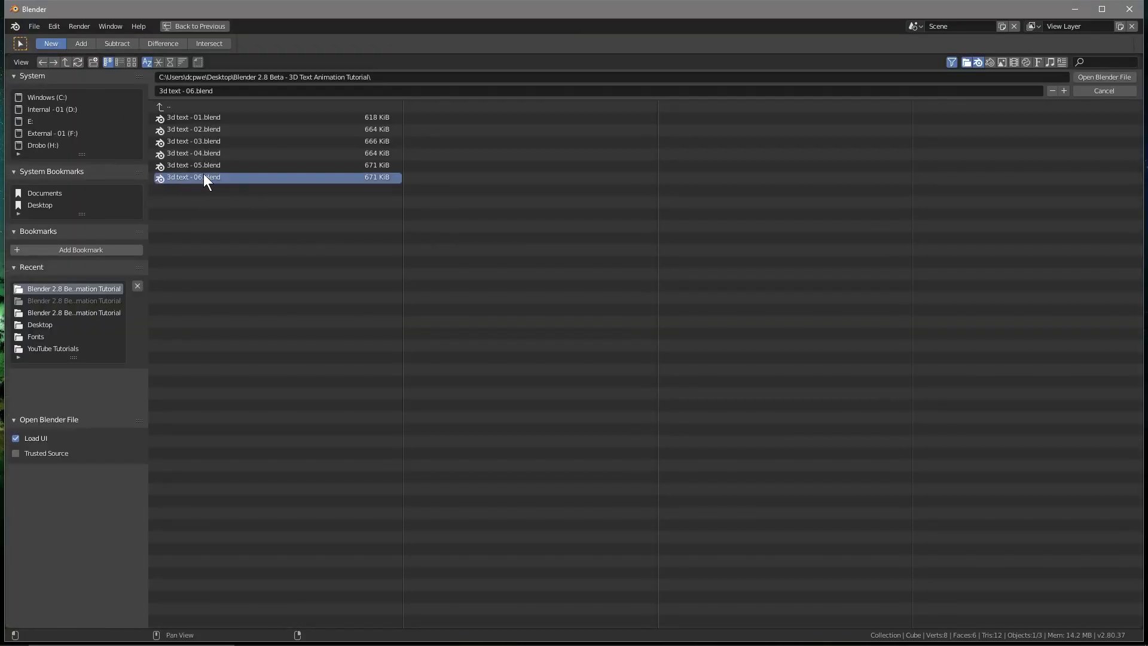
left_click(1115, 77)
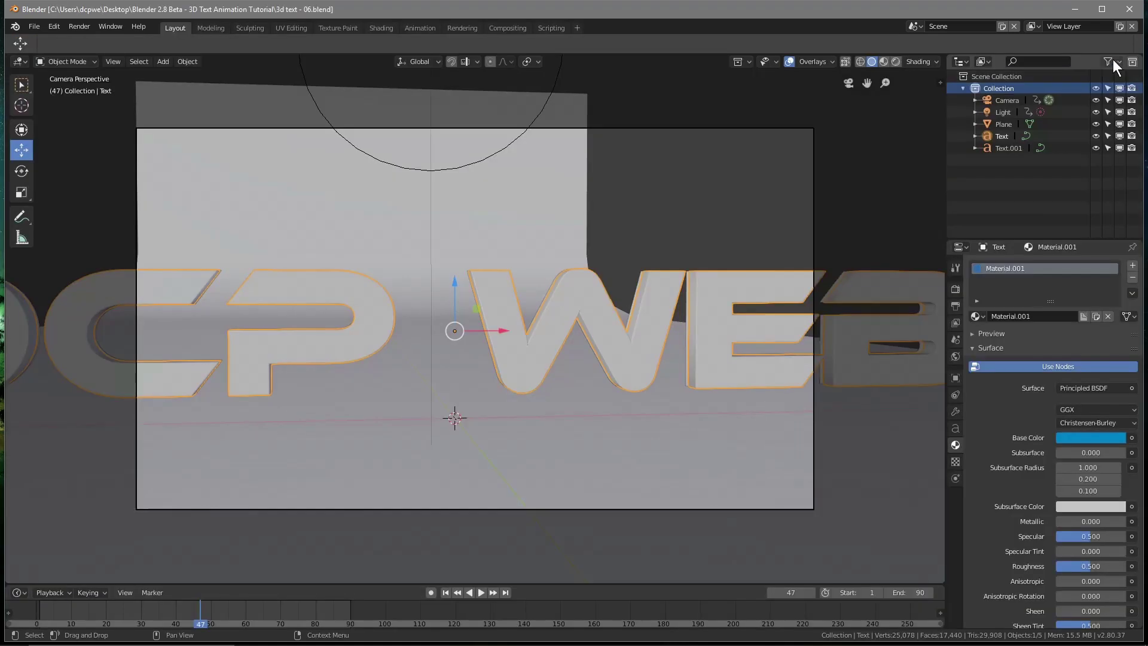
left_click(1099, 9)
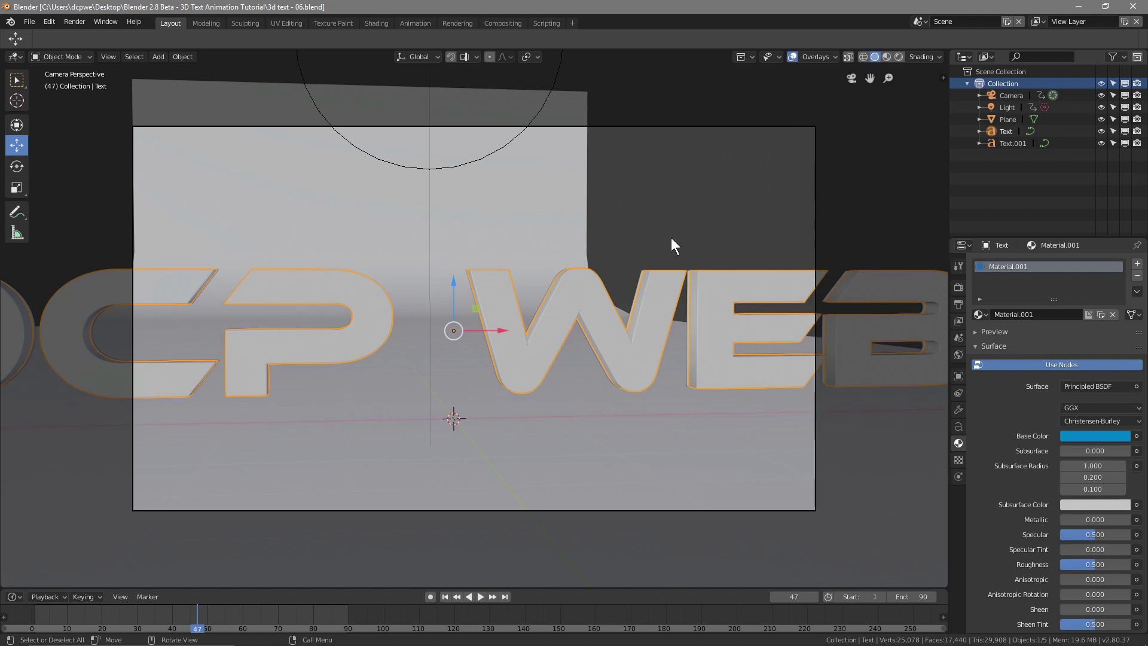
left_click(898, 54)
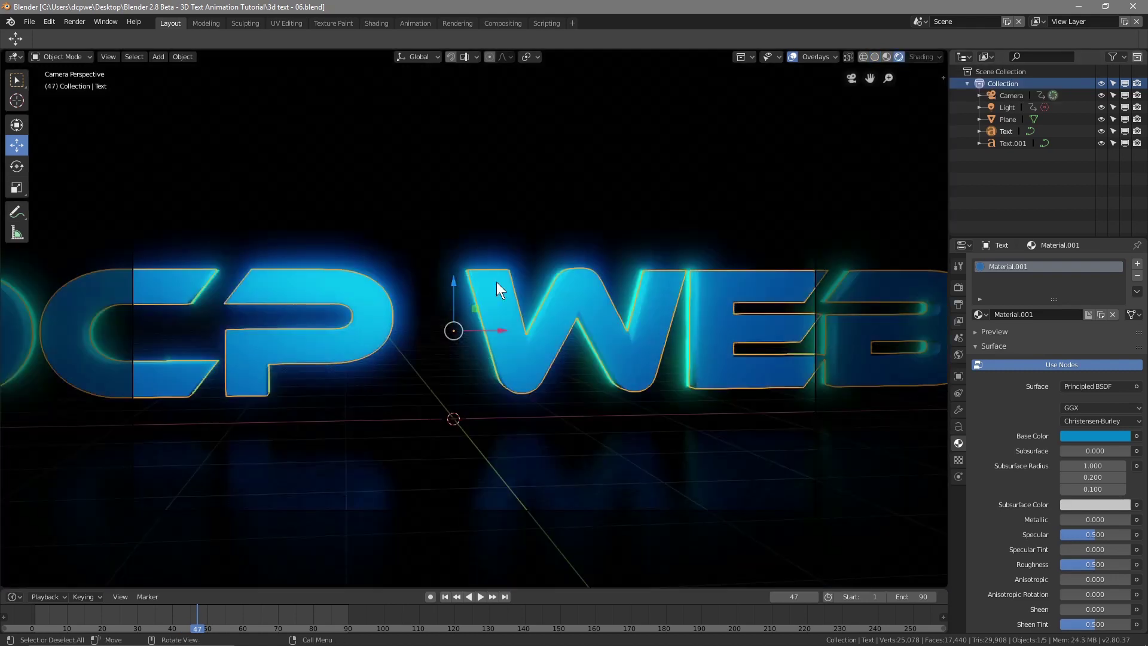
Scrub the timeline to preview the DCP WEB text animation, then show the render settings.
scroll(341, 428, "down", 3)
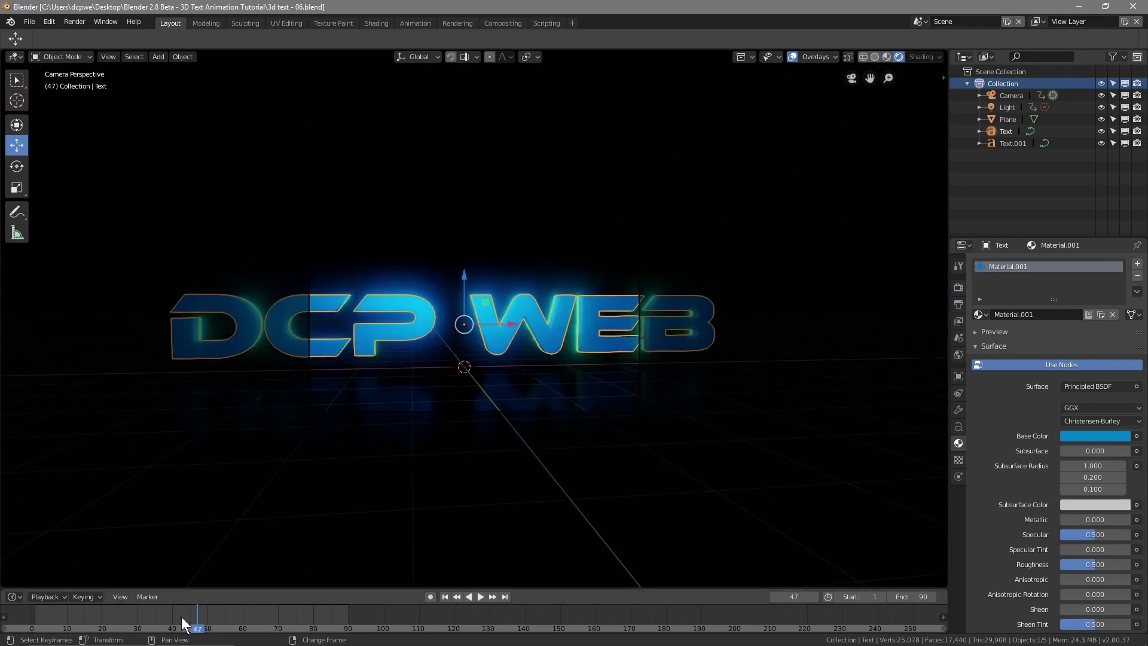
left_click_drag(198, 632, 60, 619)
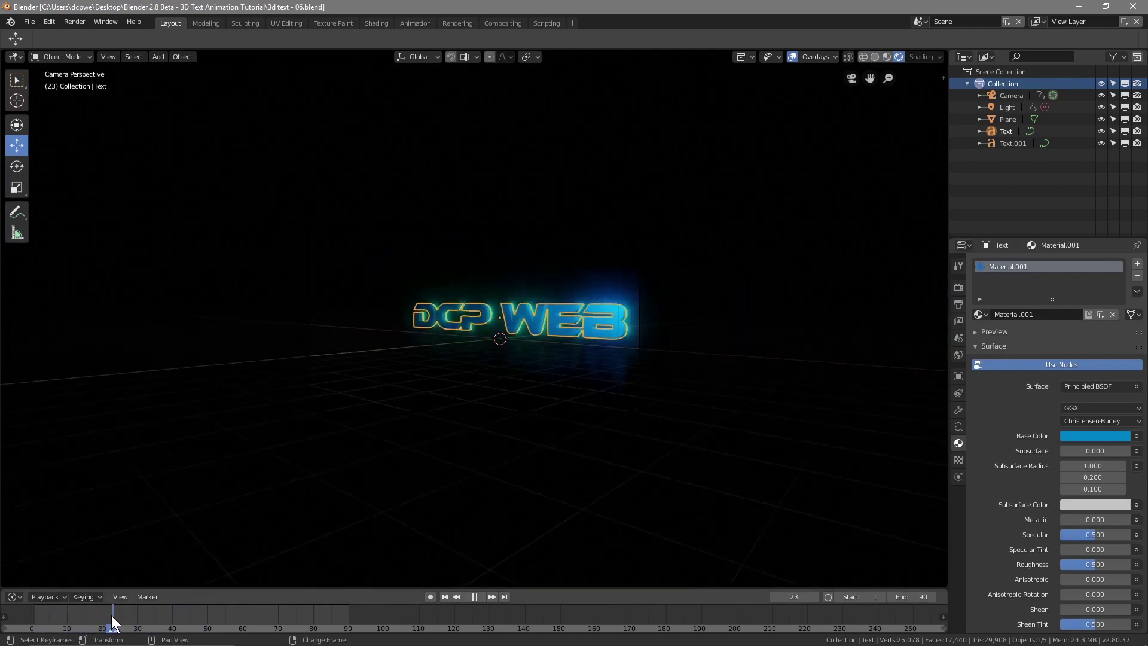
left_click_drag(182, 632, 36, 623)
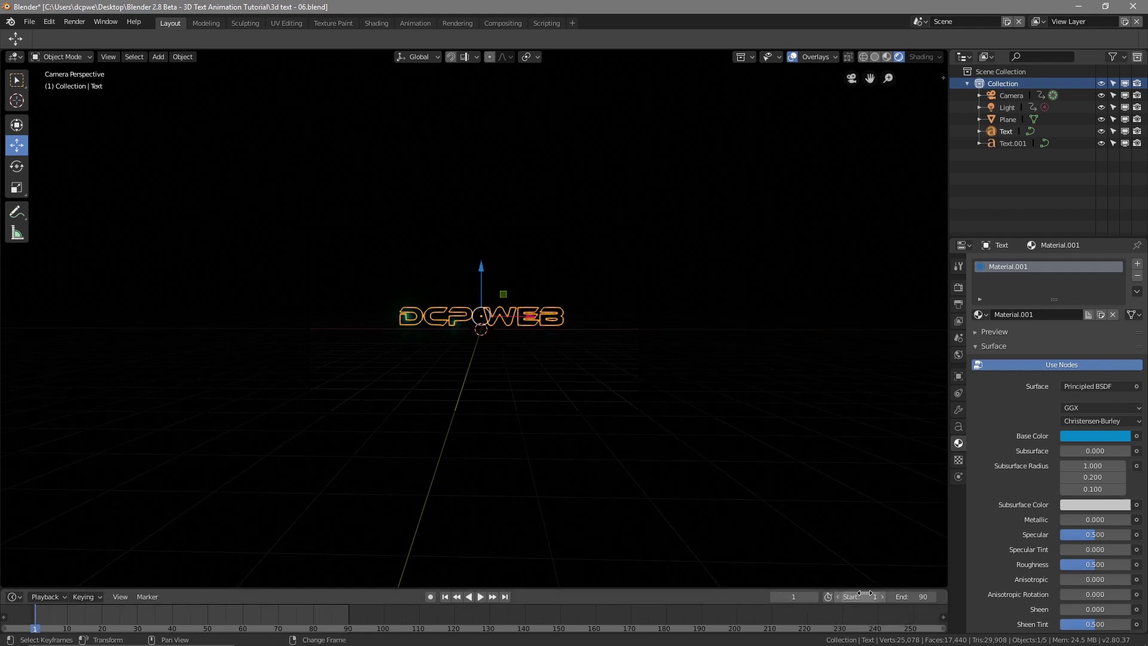
left_click(959, 287)
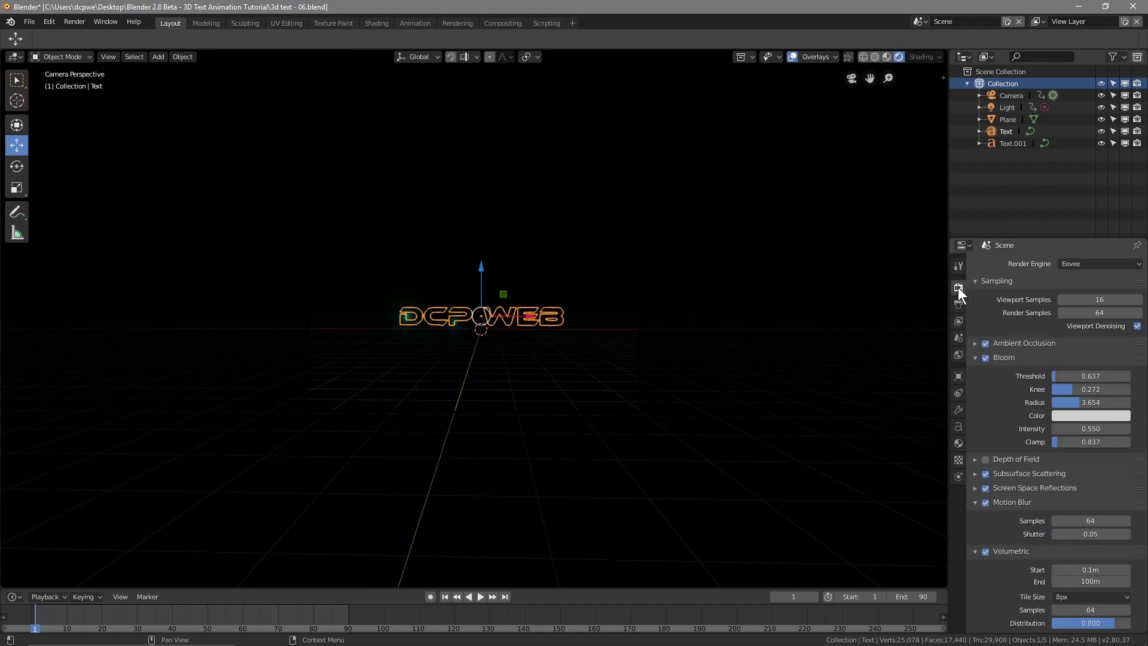
Set Eevee Render Samples to 265 and render a test of frame 1.
left_click(1091, 312)
type("265")
key("Return")
key("F12")
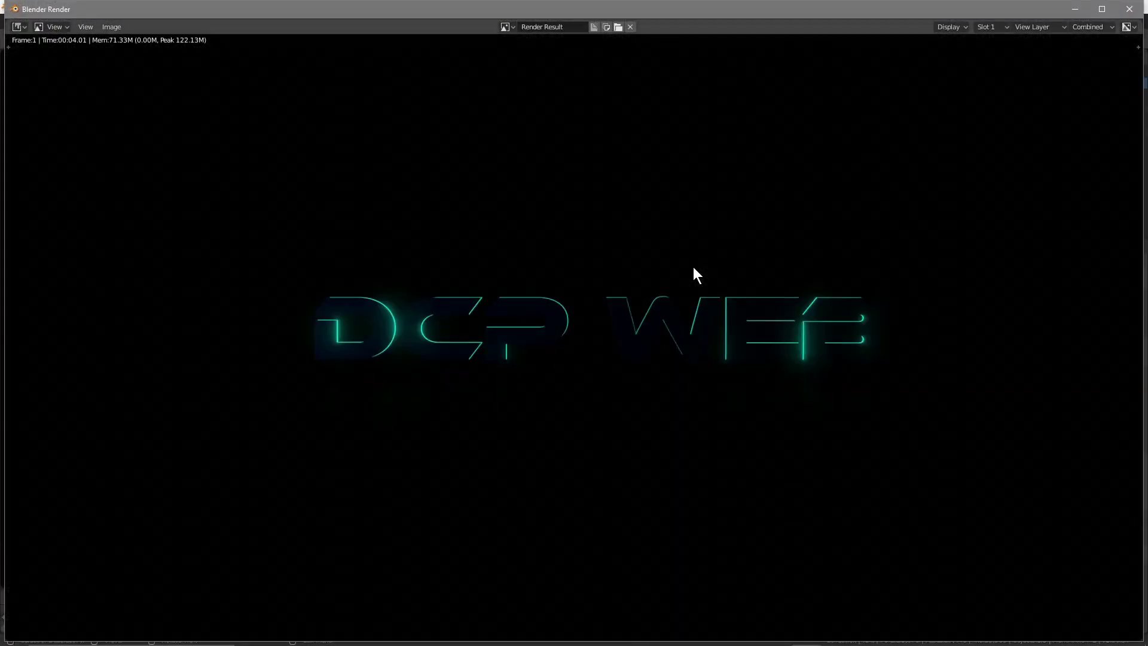
Play the animation to frame 50, render that frame, and close the render window.
left_click(1131, 9)
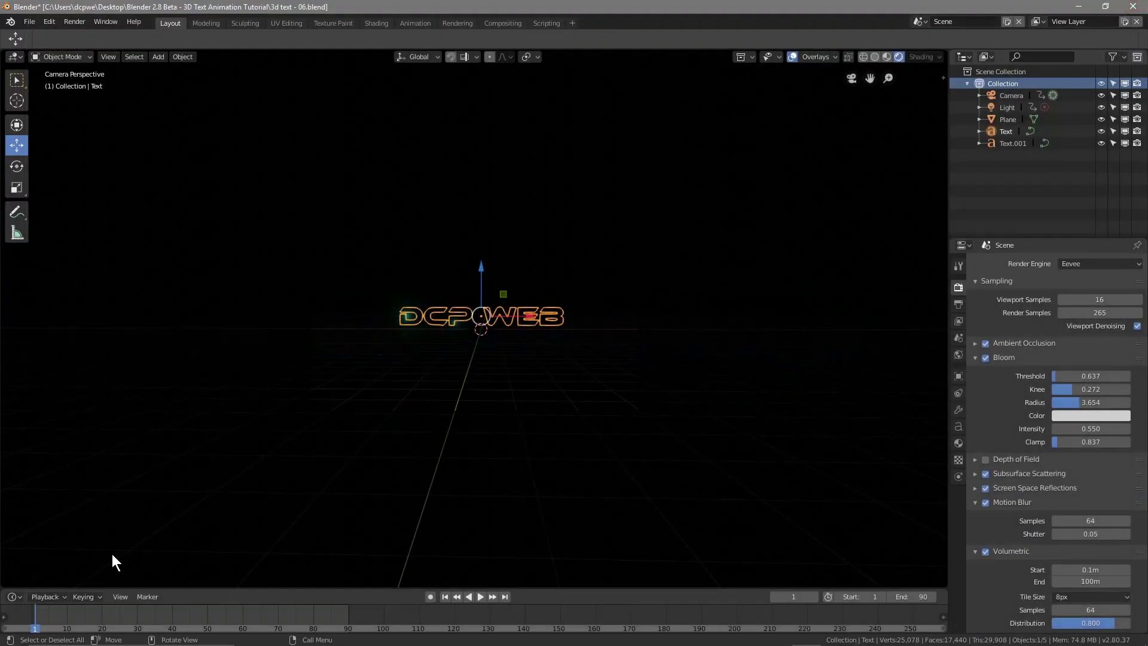
key("space")
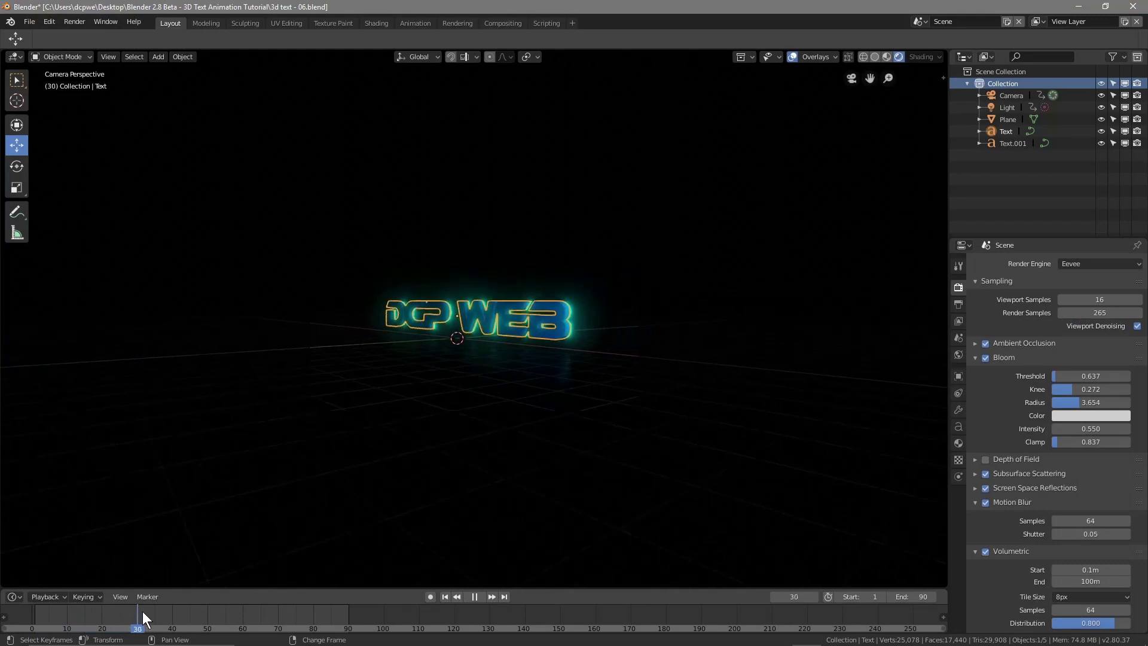
key("space")
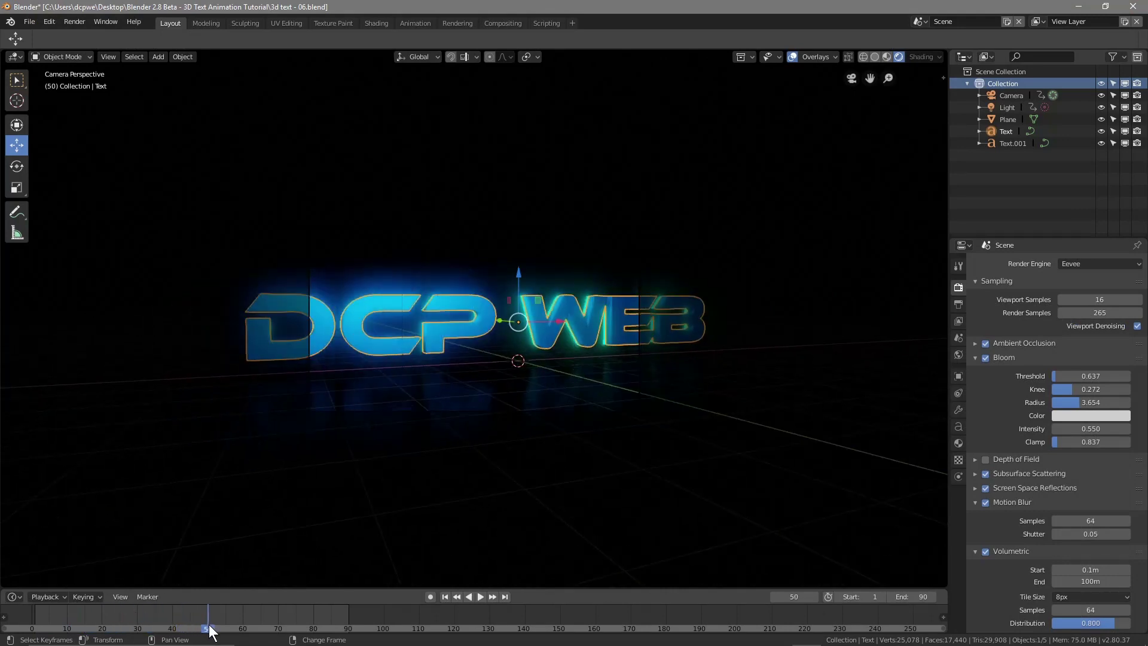
key("F12")
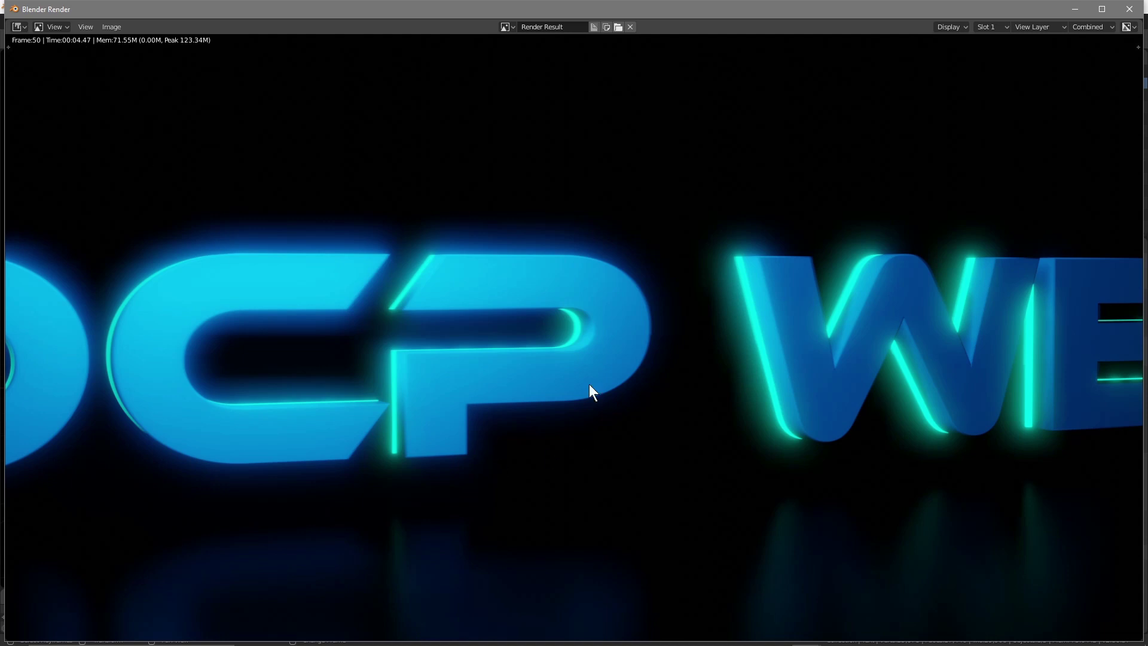
left_click(1128, 10)
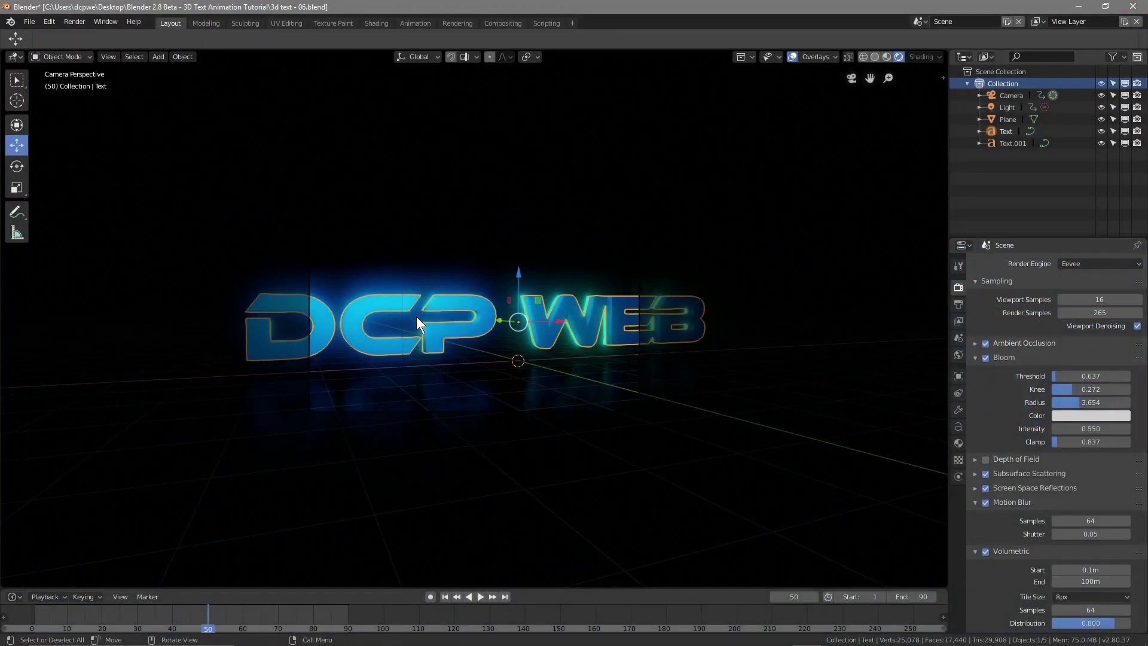
Lower Render Samples to 10 and re-render frame 50, then close the result.
left_click(1099, 312)
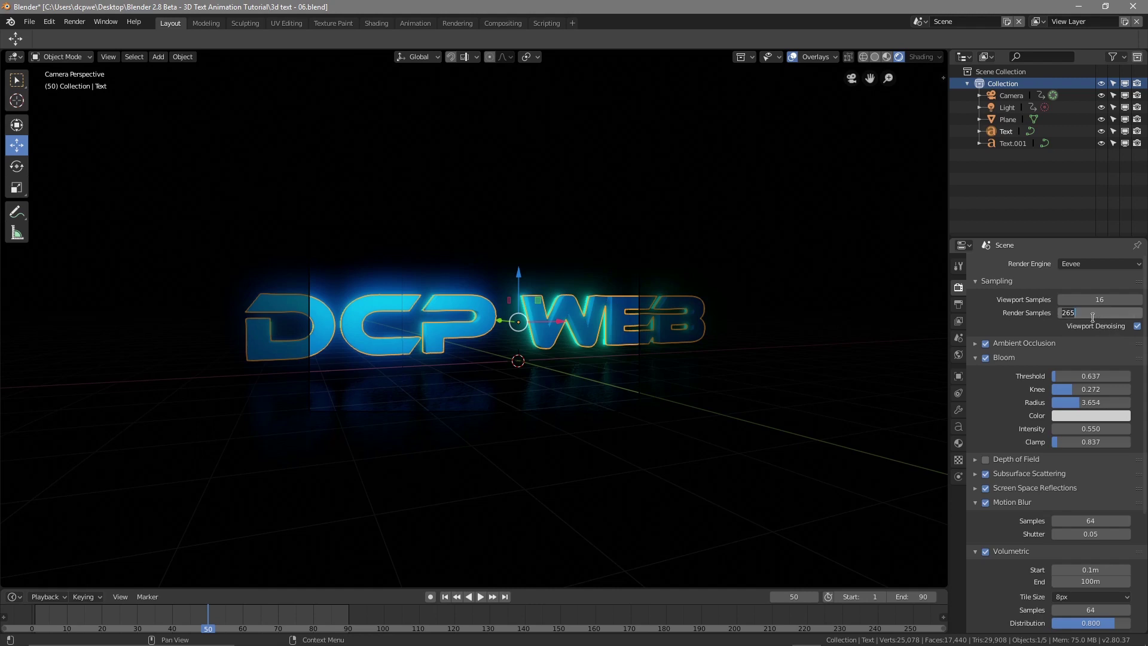
type("10")
key("Return")
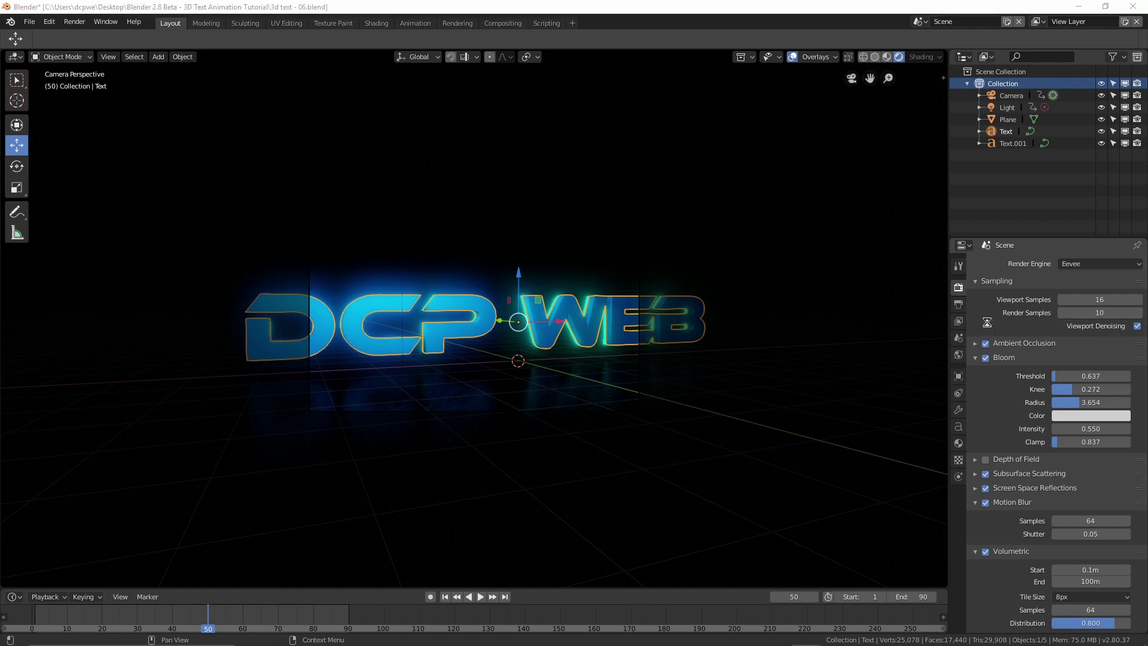
key("F12")
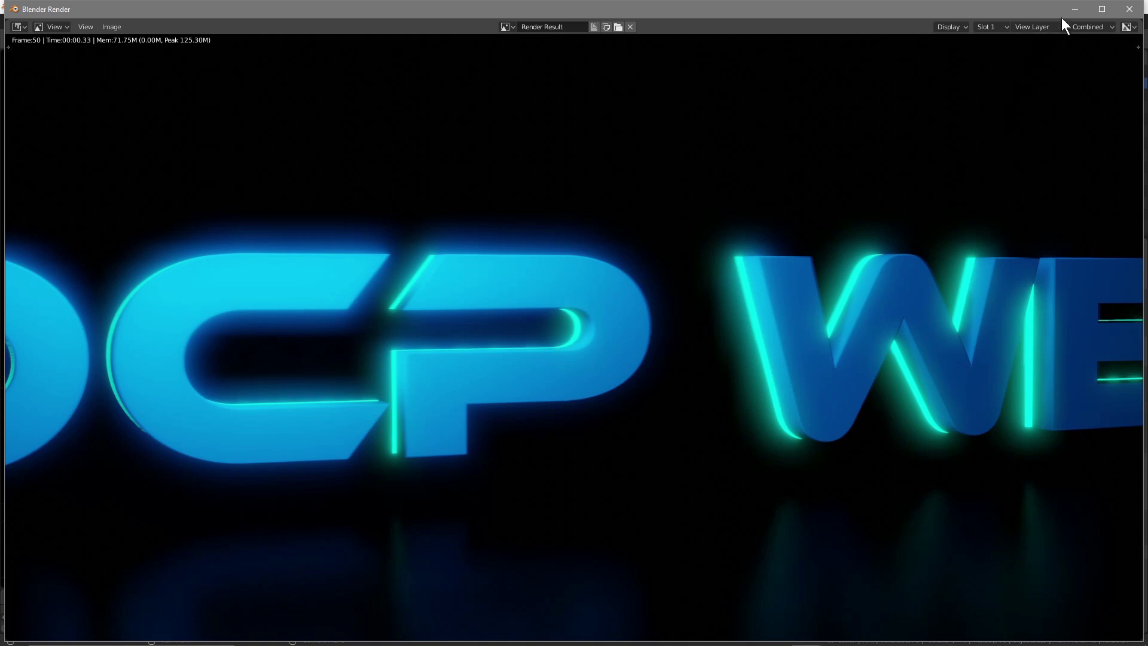
left_click(1130, 9)
Raise Render Samples to 512, render frame 50, and maximize the render window.
left_click(1111, 317)
type("2")
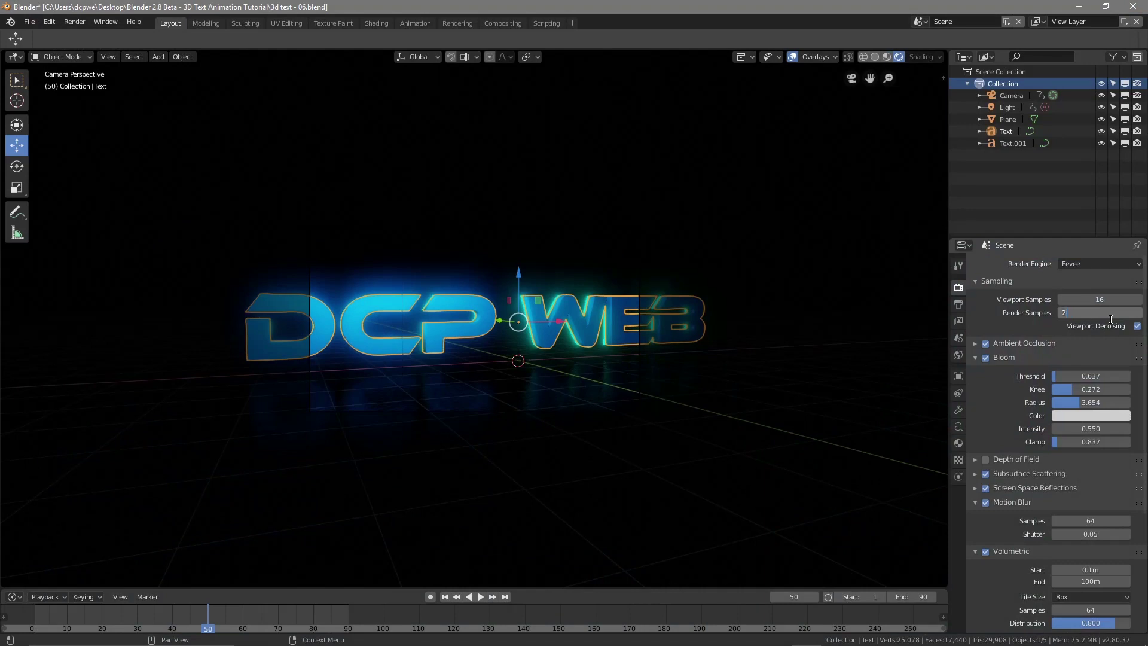
type("56")
key("BackSpace")
key("BackSpace")
type("512")
key("Return")
key("F12")
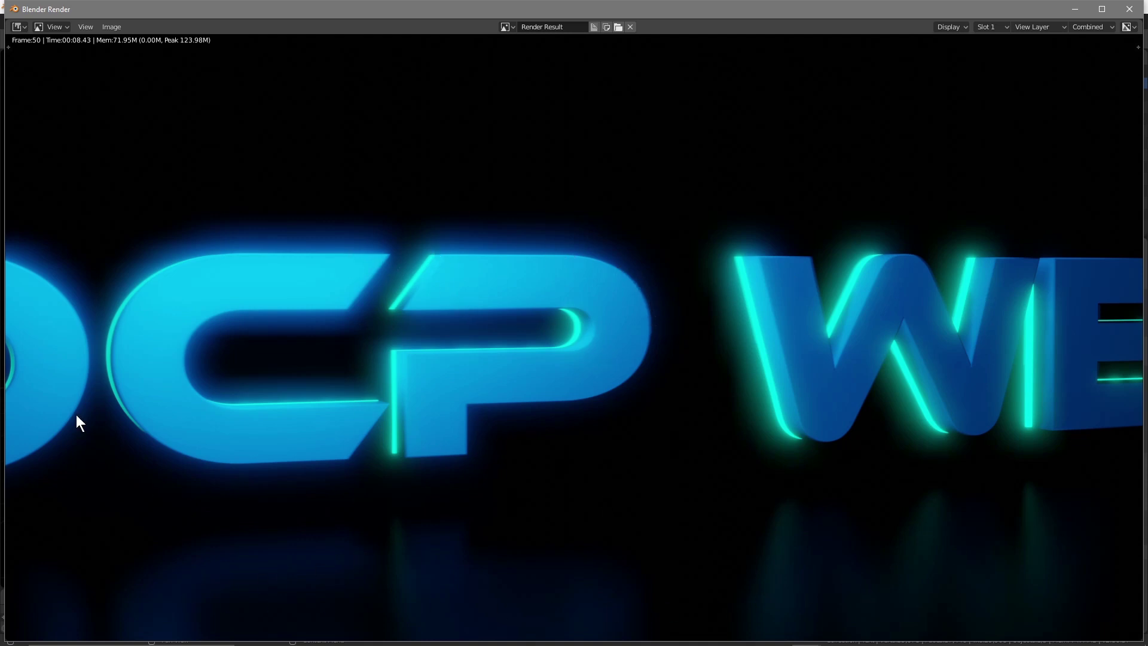
left_click(1101, 9)
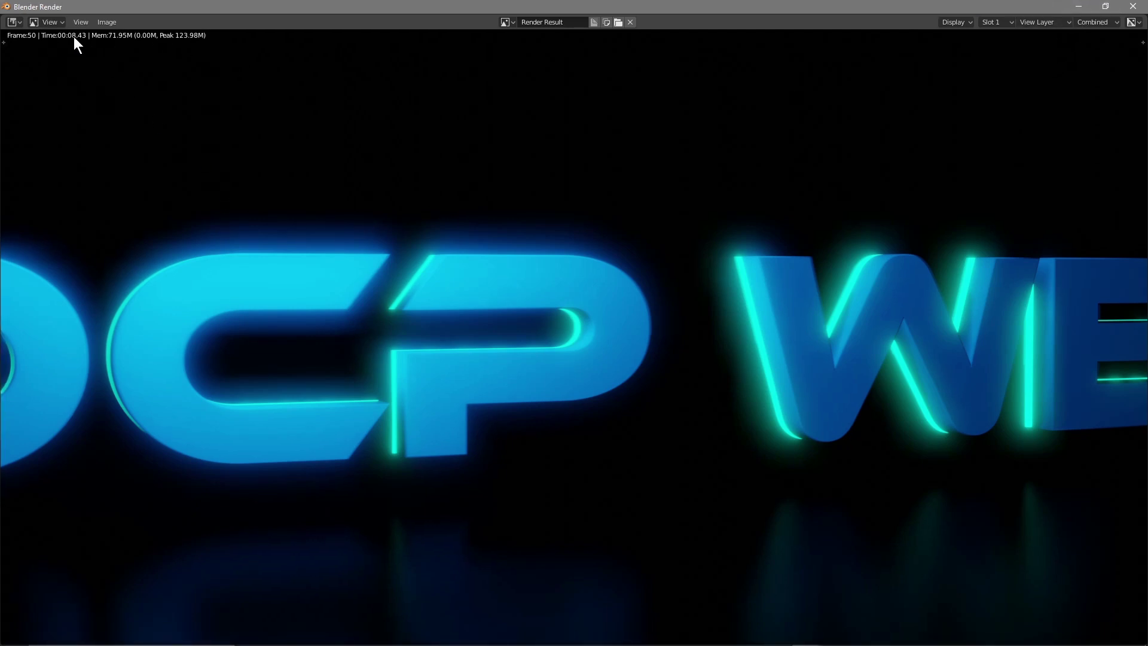
key("super")
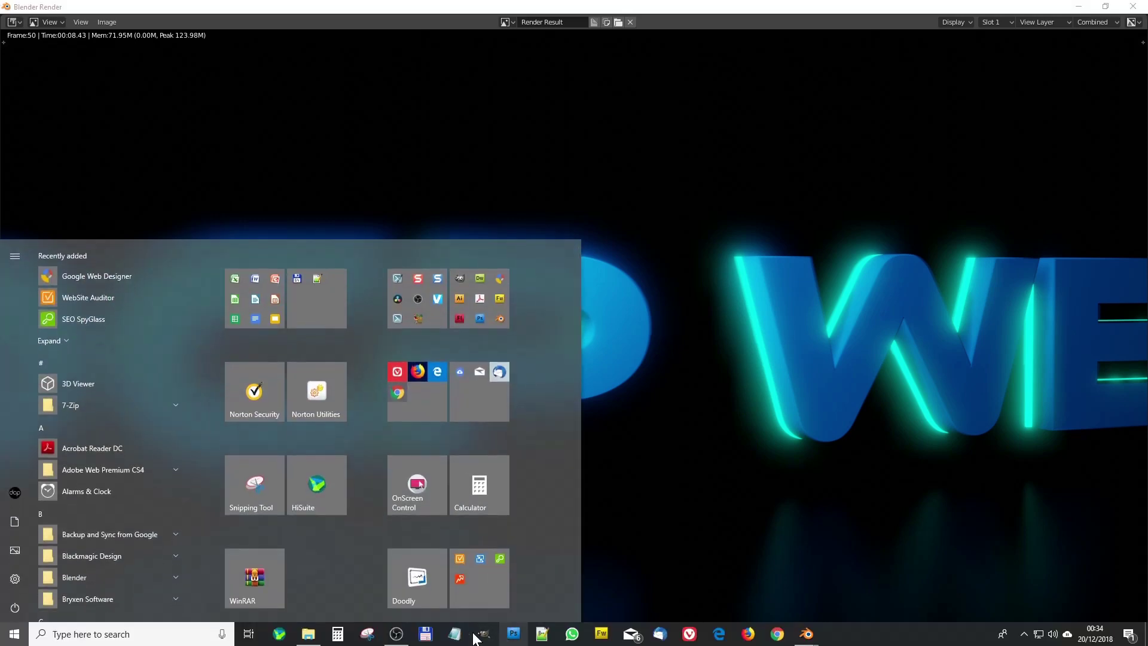
In Calculator, multiply 90 by 9 to get 810.
left_click(337, 634)
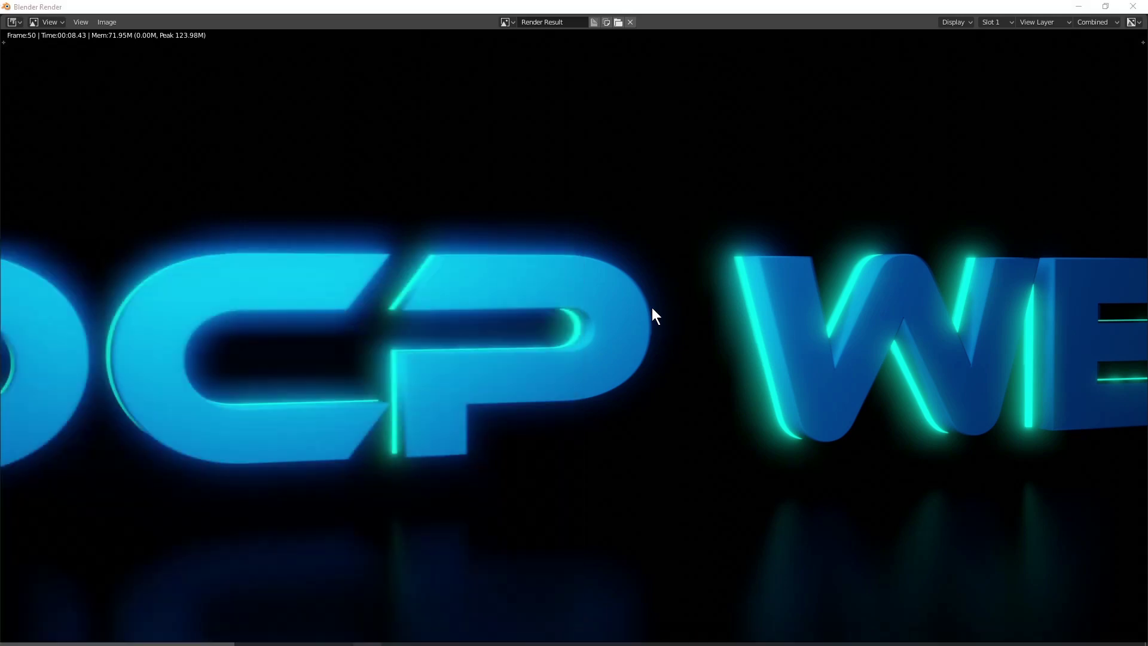
left_click(512, 355)
left_click(464, 432)
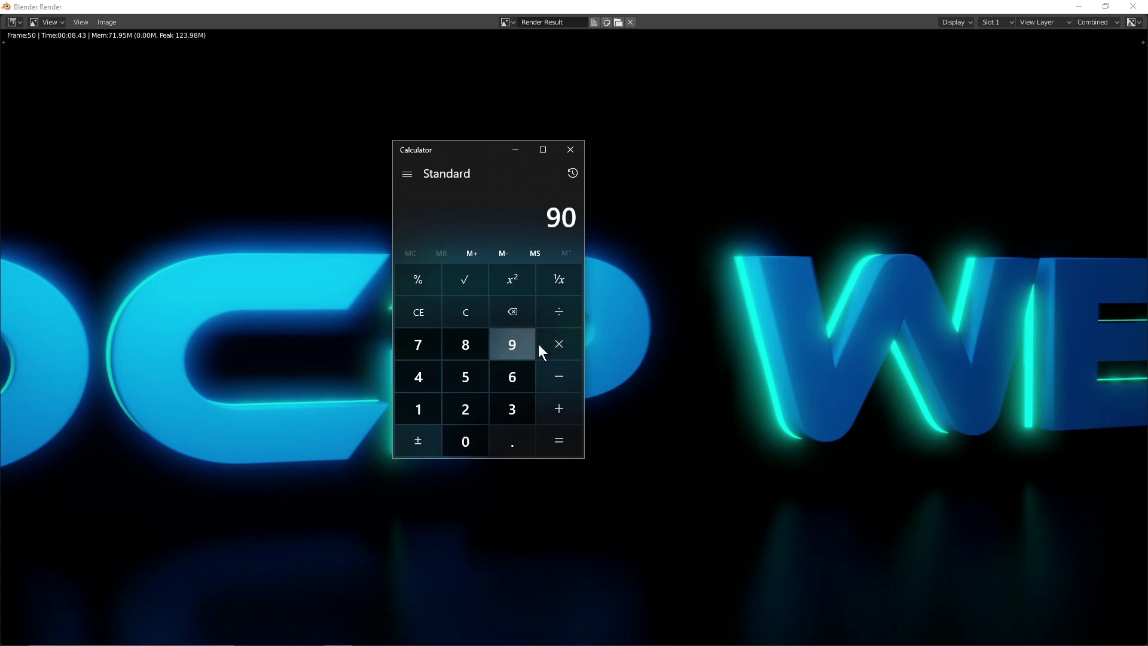
left_click(568, 343)
left_click(520, 355)
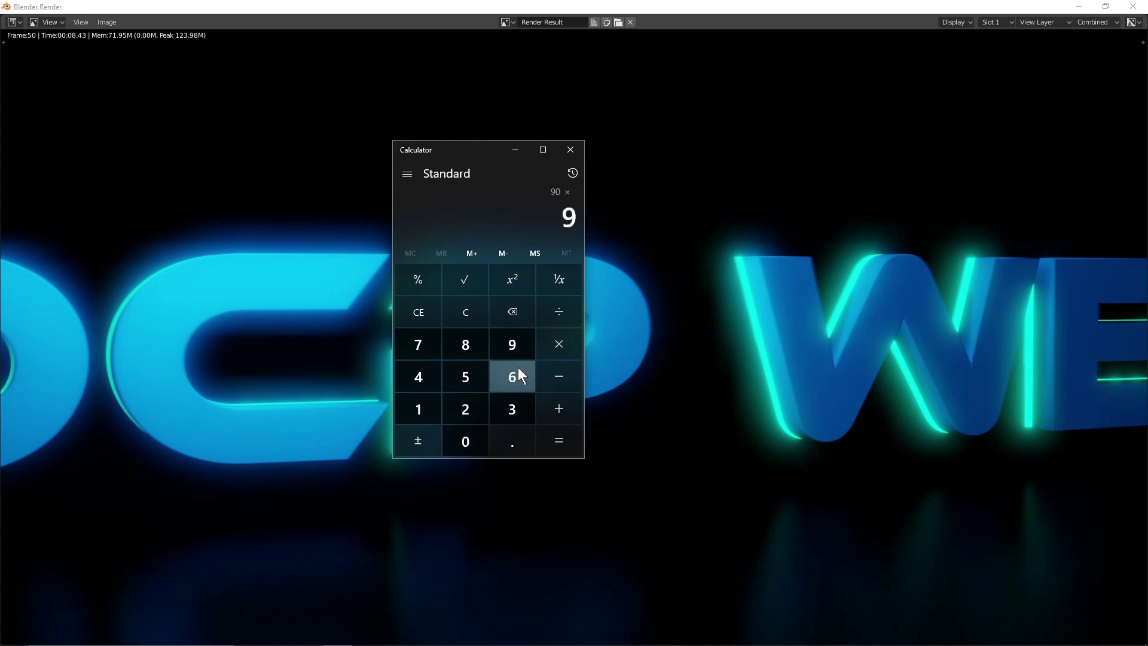
left_click(566, 440)
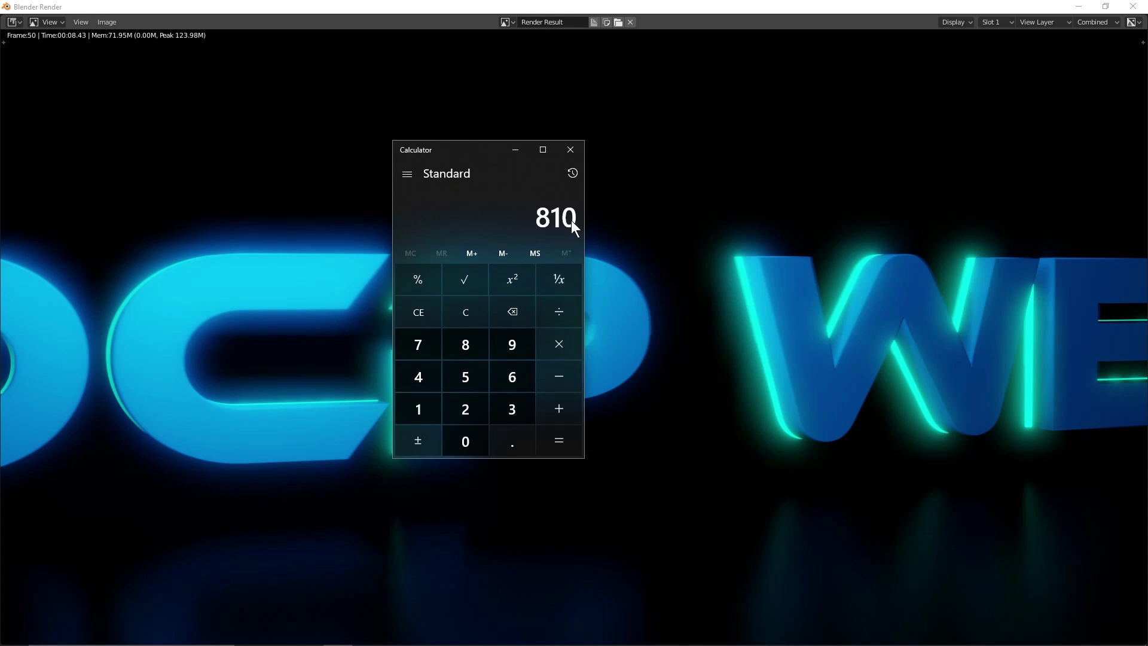
Divide 810 by 60 to get 13.5, then close Calculator.
left_click(558, 313)
left_click(519, 375)
left_click(464, 437)
left_click(558, 442)
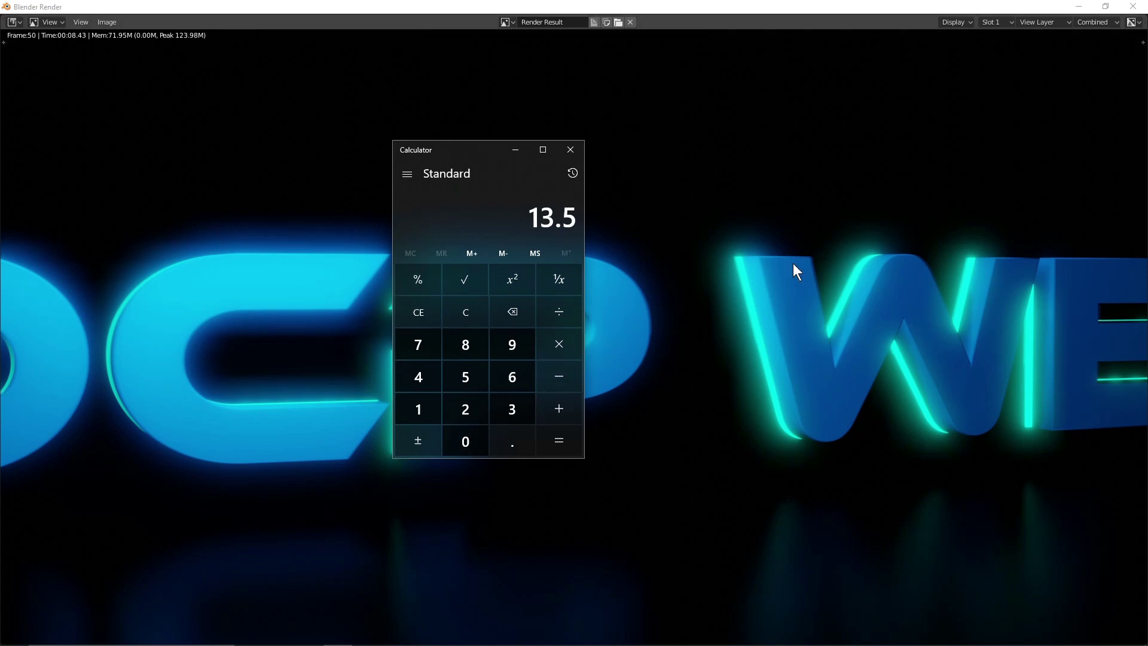
left_click(573, 149)
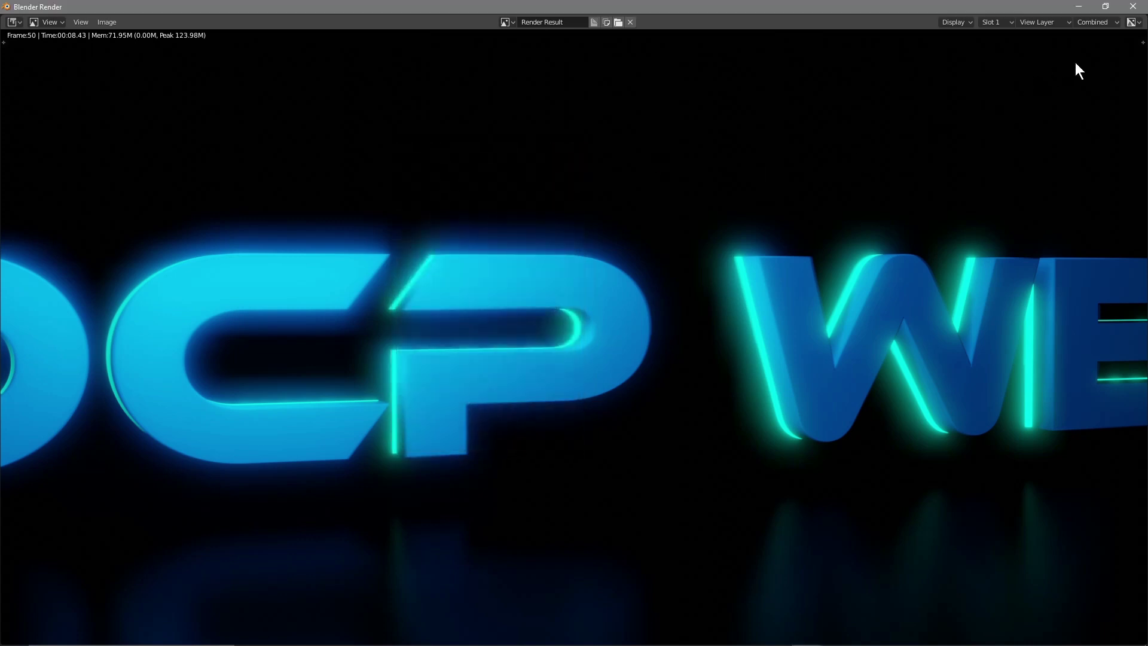
left_click(1133, 9)
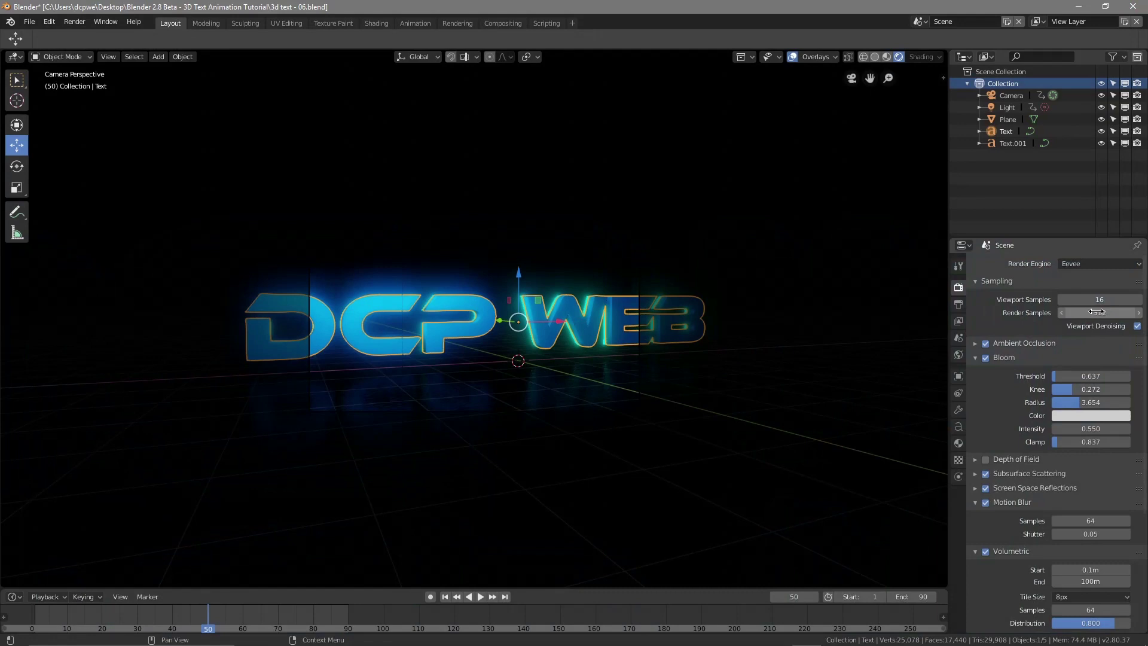
left_click_drag(1099, 314, 1103, 312)
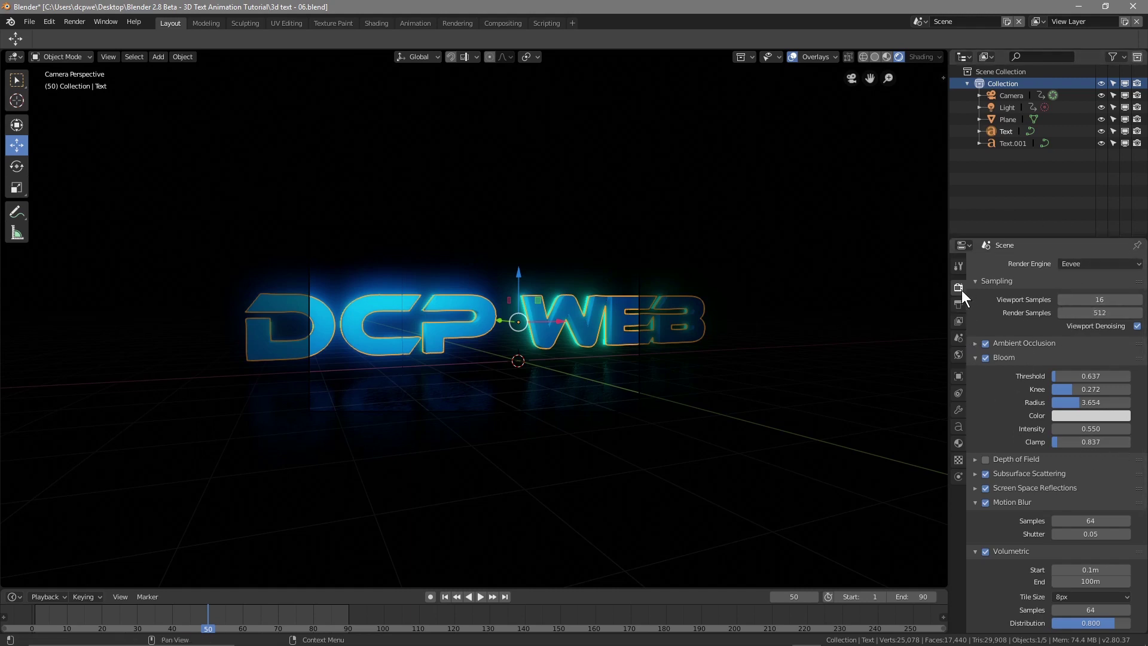
scroll(1039, 501, "down", 7)
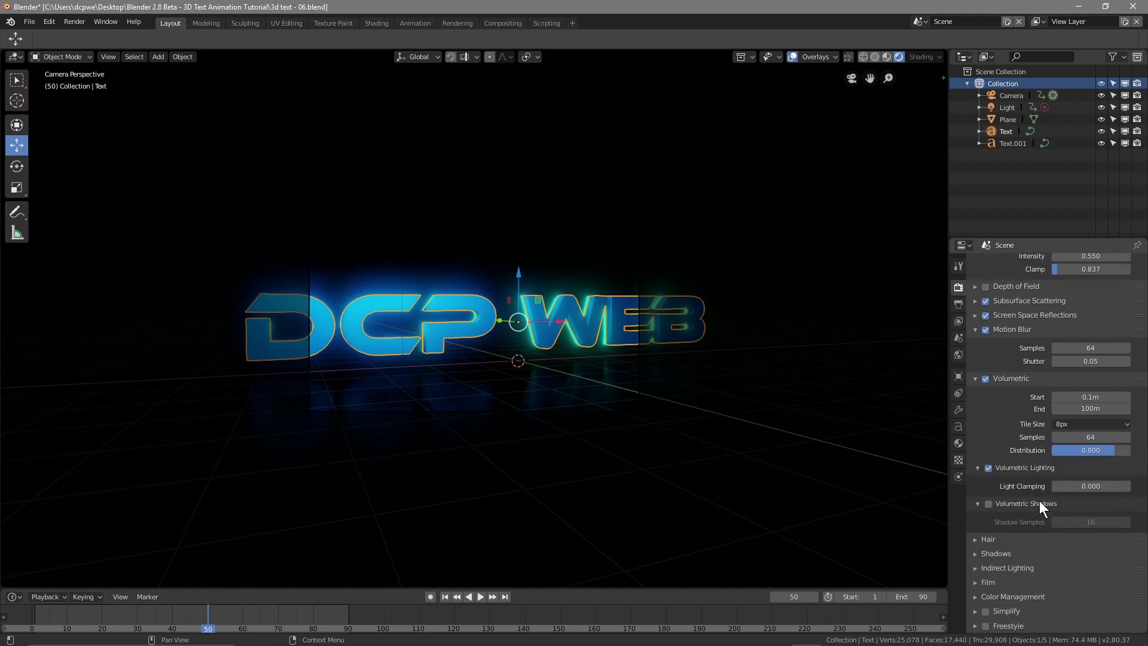
scroll(1039, 505, "up", 7)
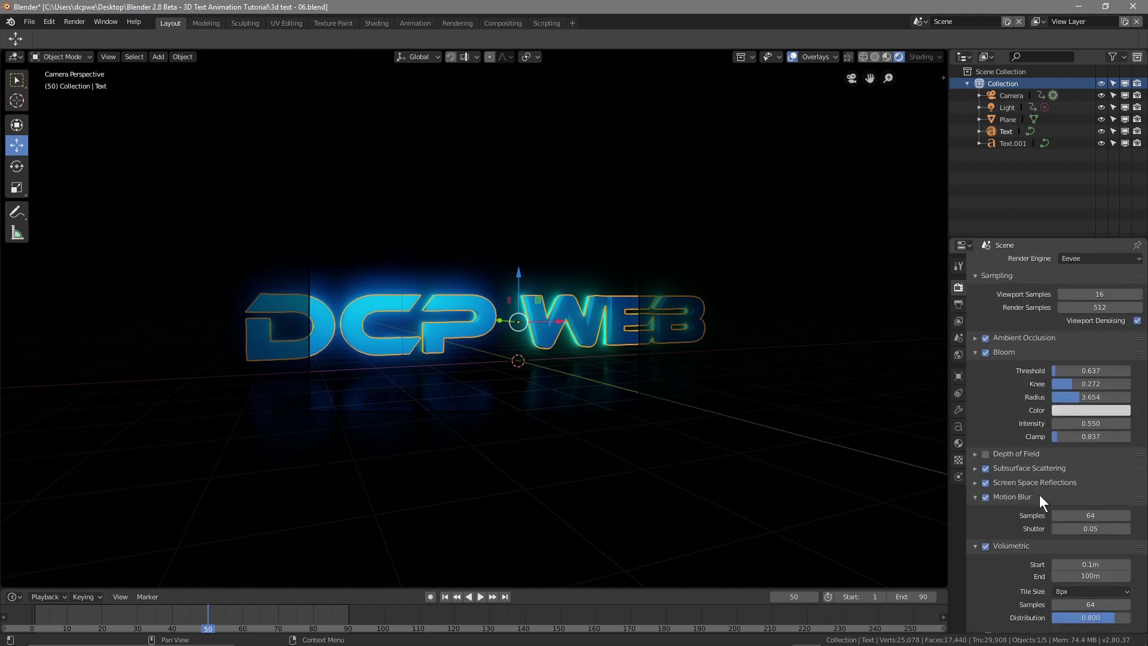
Change the output Frame Rate from 24 to 30 fps in Output properties.
left_click(957, 305)
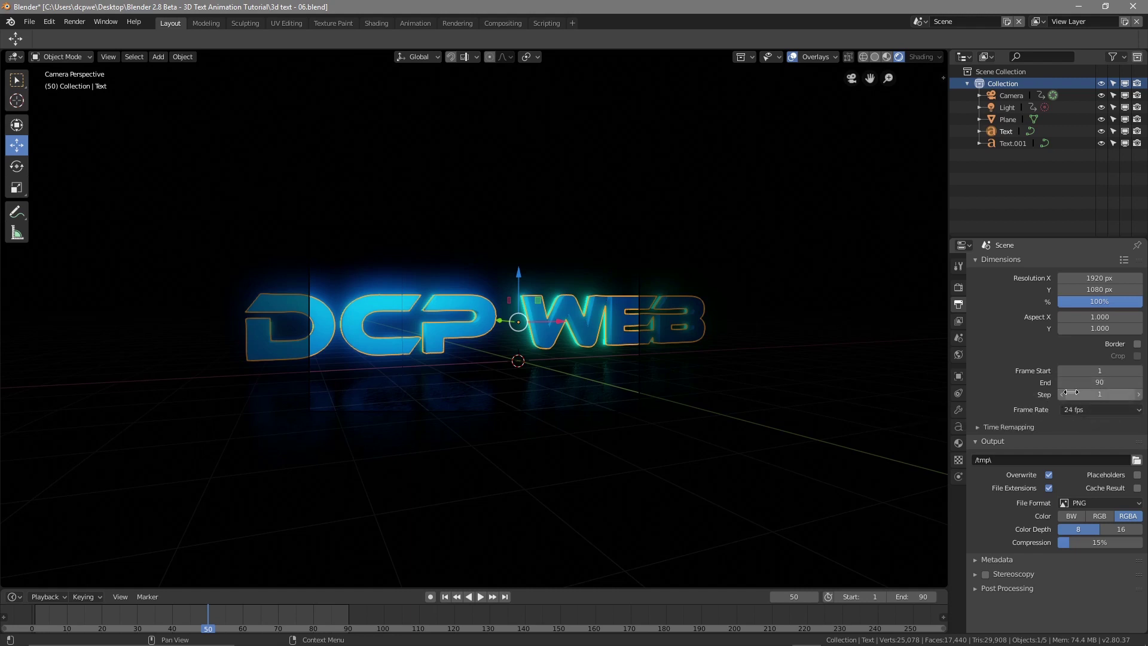
left_click(1092, 411)
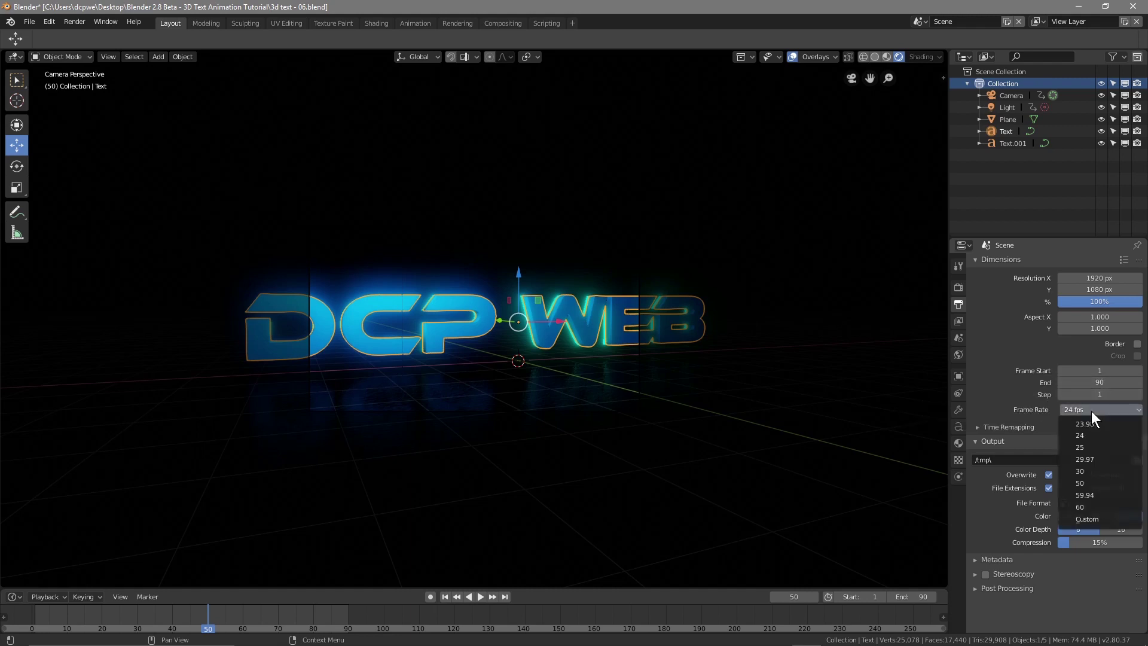
left_click(1086, 475)
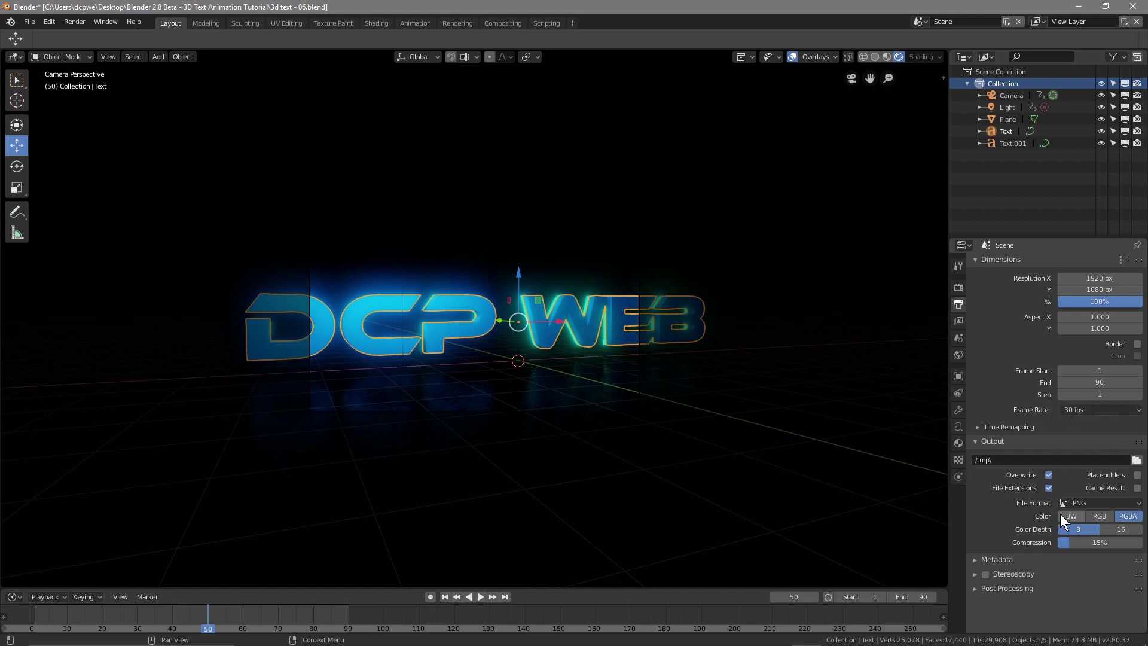
left_click(1089, 504)
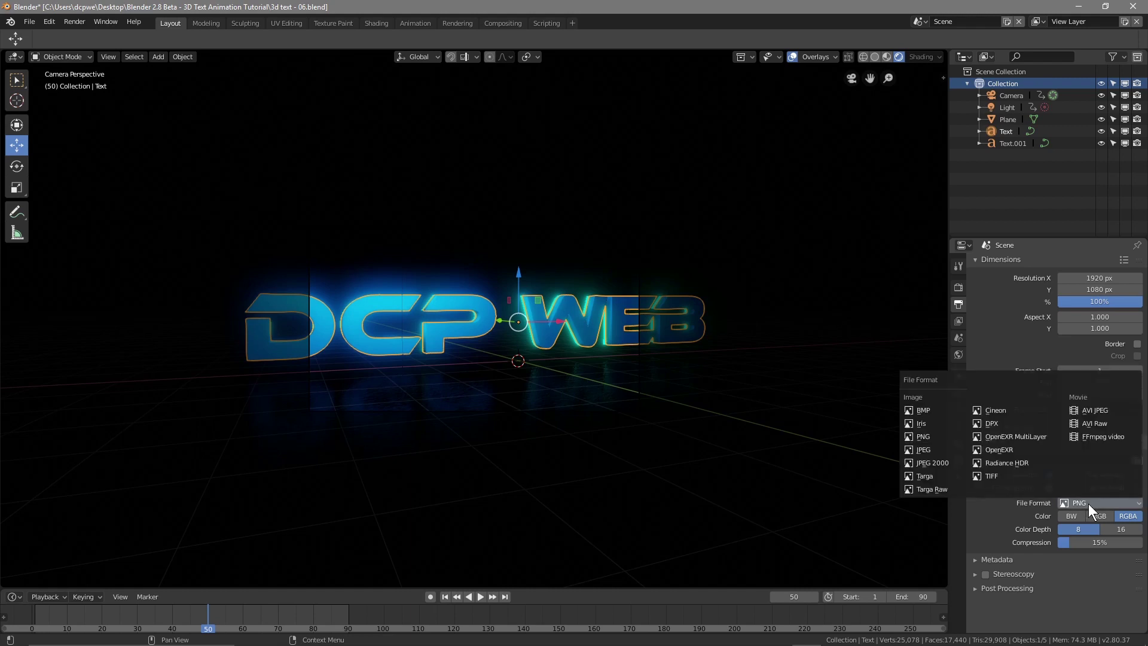
Keep PNG output with 16-bit colour depth and 10% compression, then render a test frame.
left_click(931, 436)
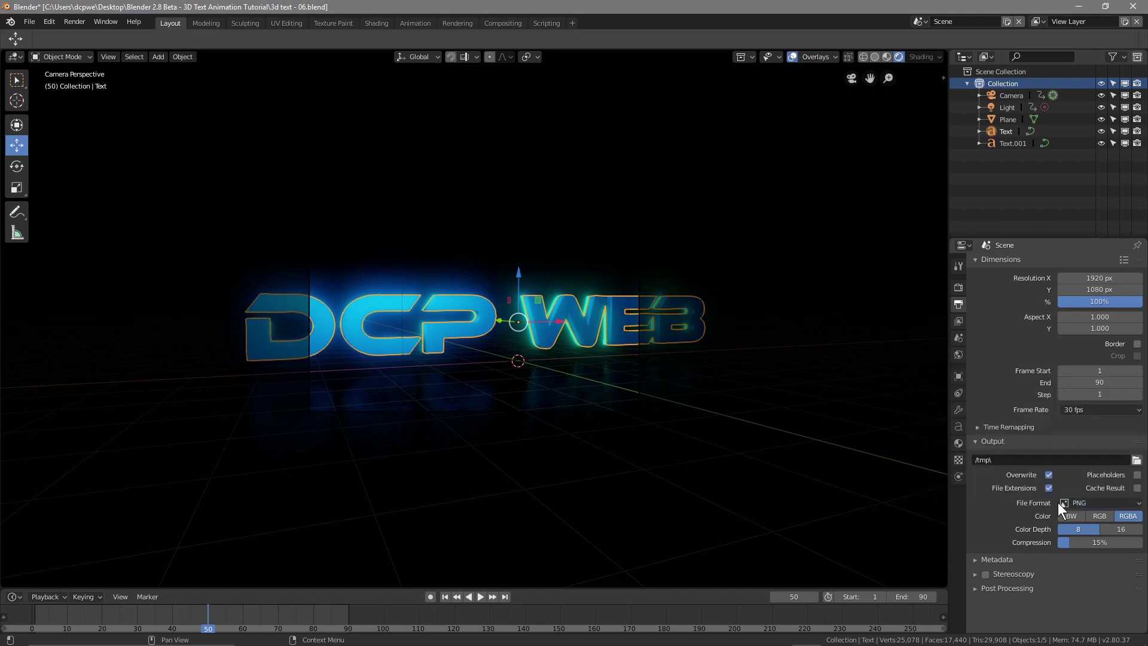
left_click(1118, 529)
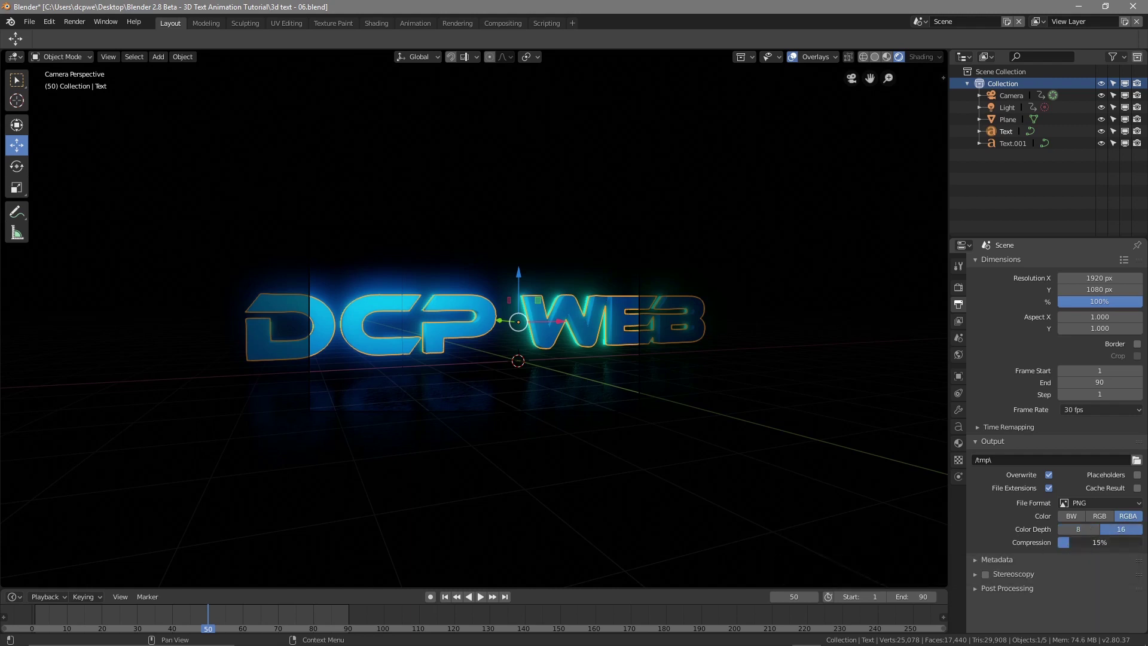
left_click_drag(1100, 542, 1096, 541)
key("F12")
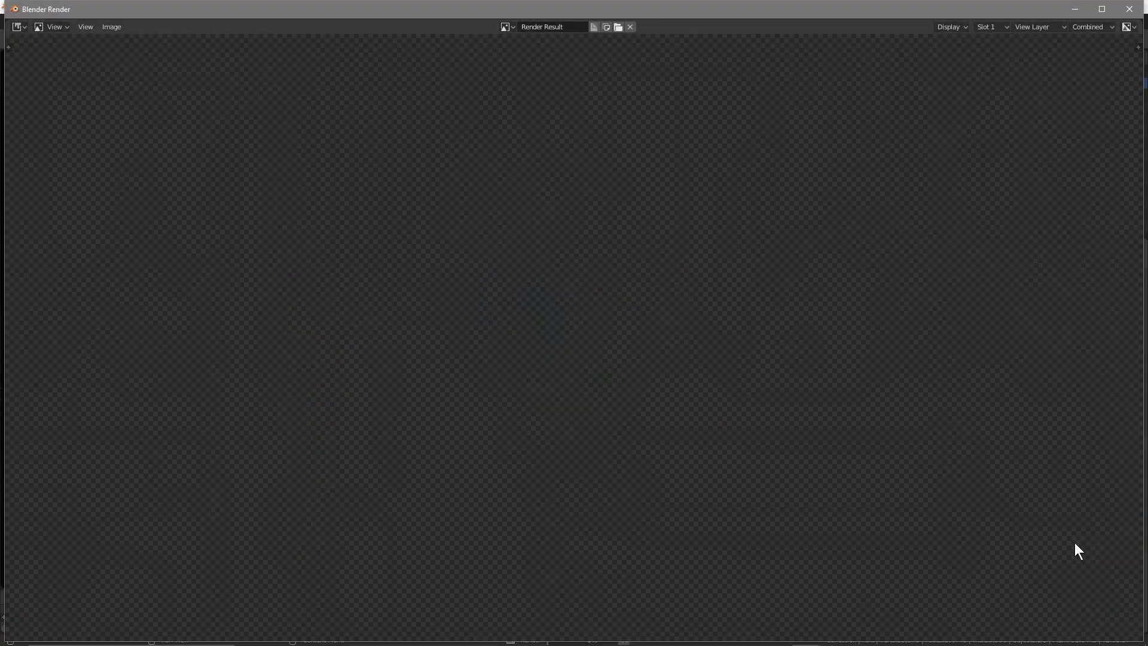
Maximize the frame 50 render to inspect the glowing blue DCP WEB text, then close it.
left_click(1101, 8)
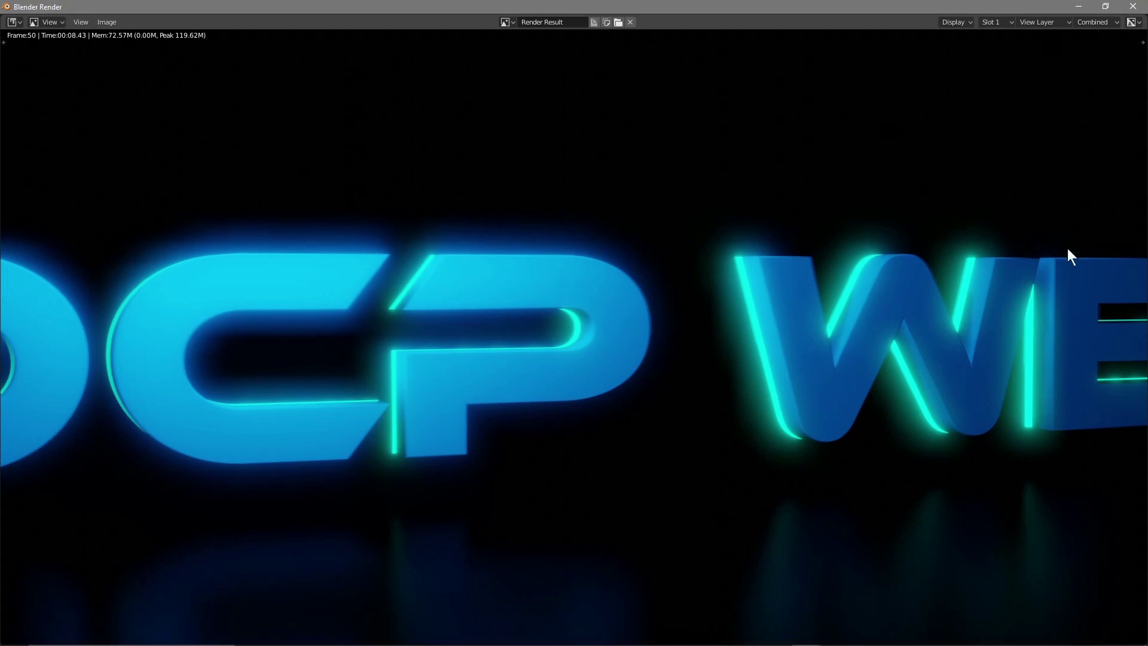
left_click(1134, 7)
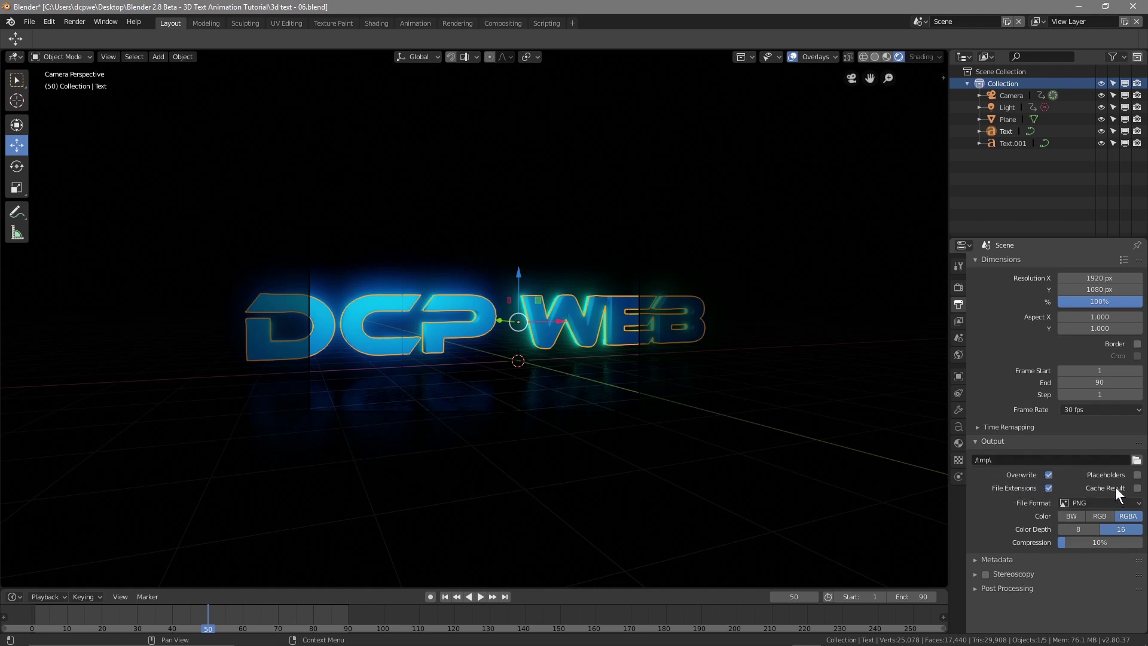
Create a 'frames' folder in the Desktop tutorial folder and accept it as the render output path.
left_click(1135, 460)
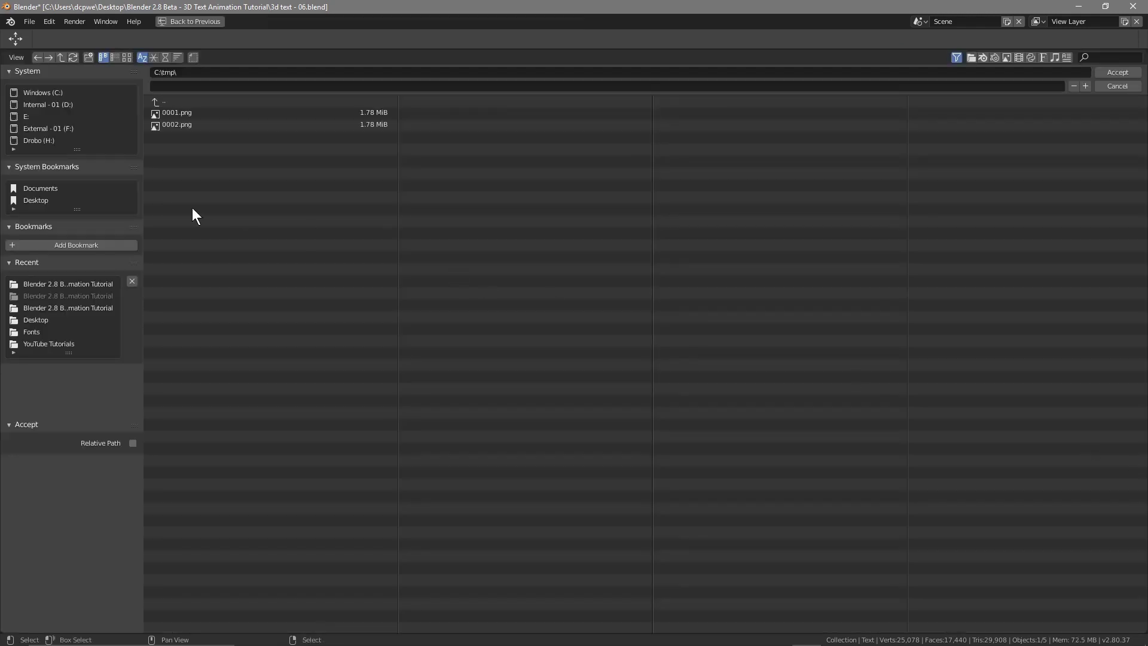
left_click(38, 199)
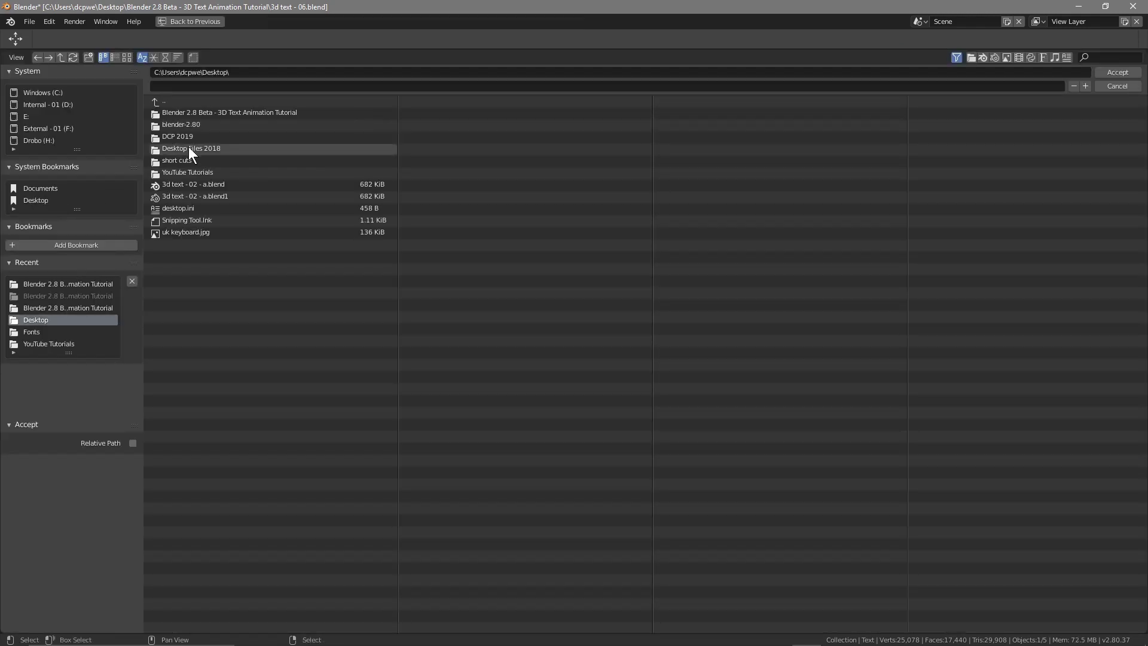
left_click(194, 112)
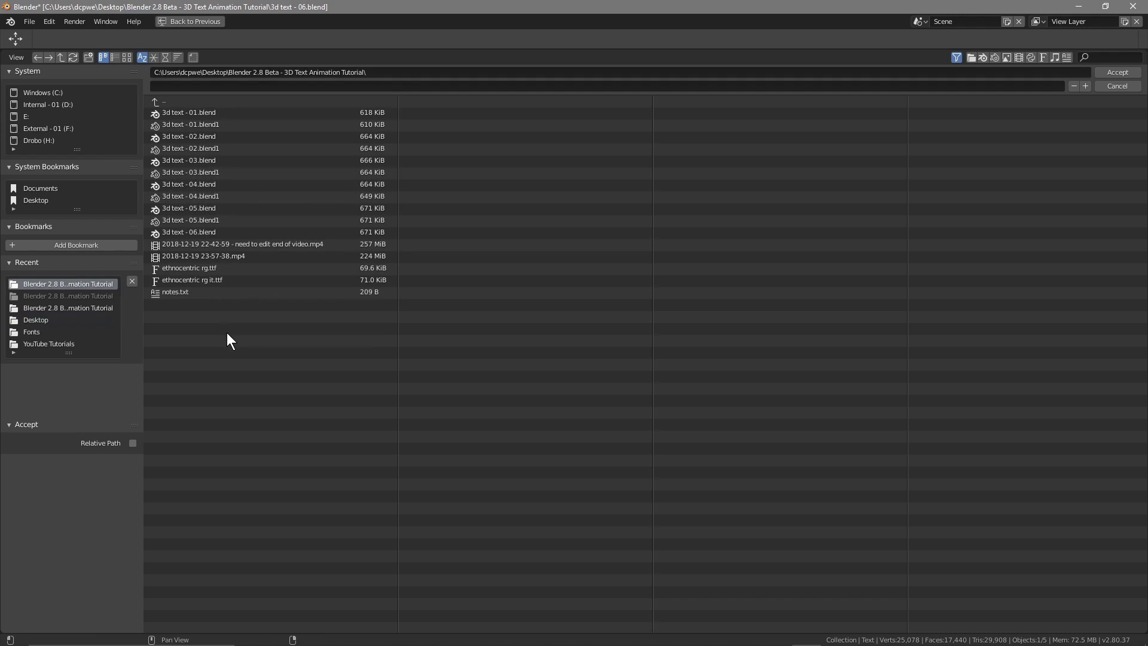
left_click(91, 55)
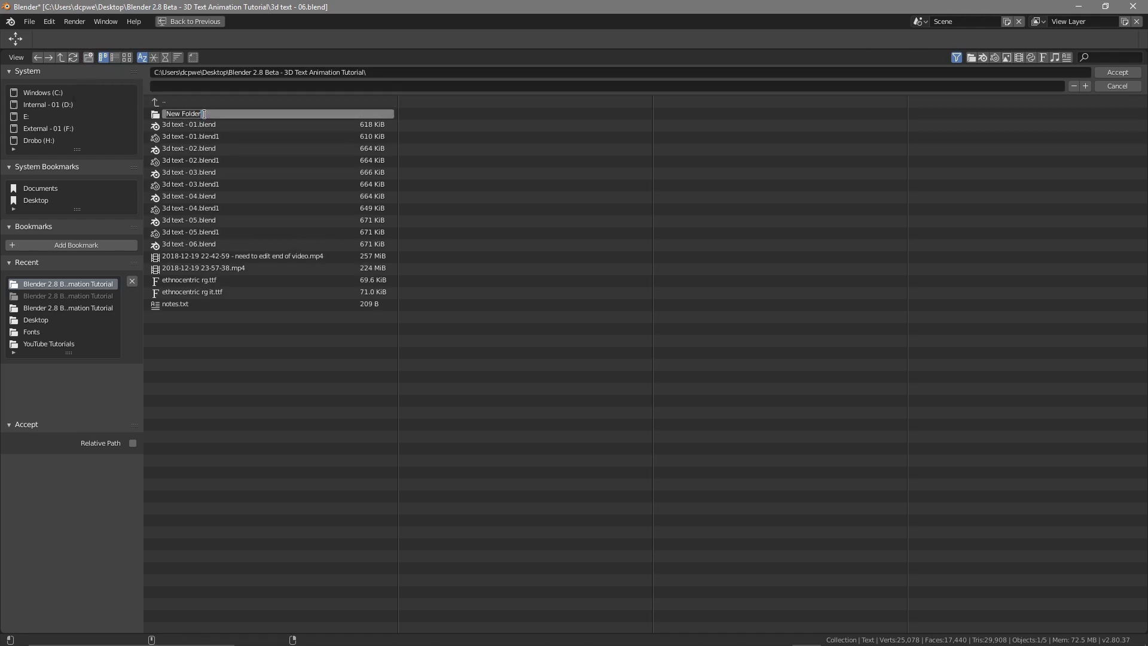
type("frames")
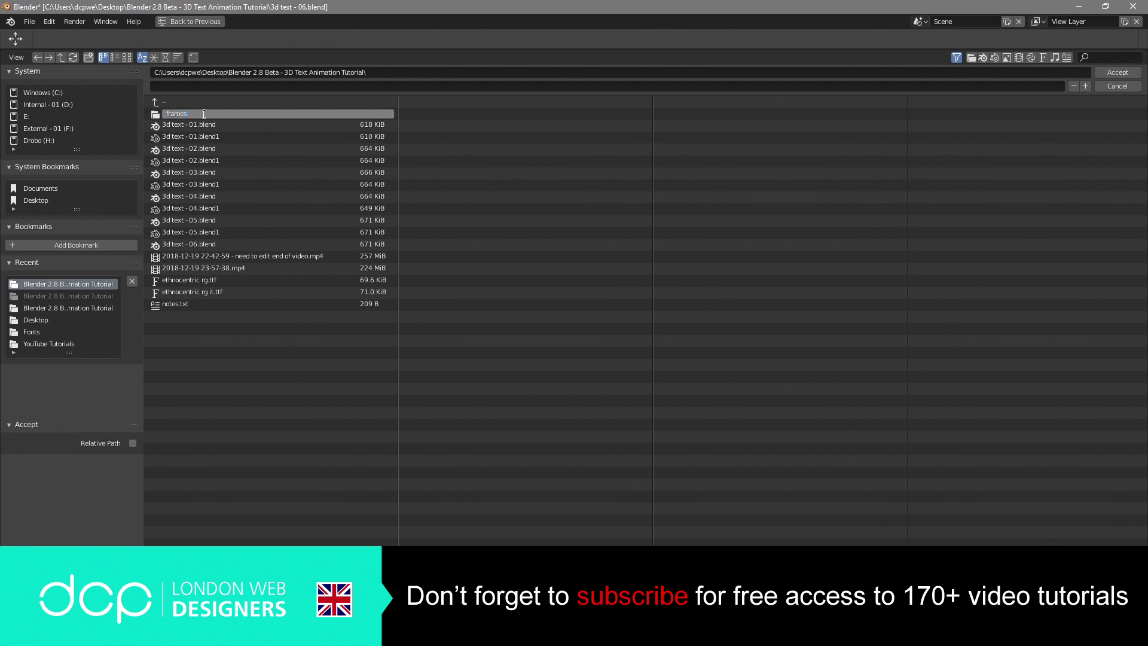
key("Return")
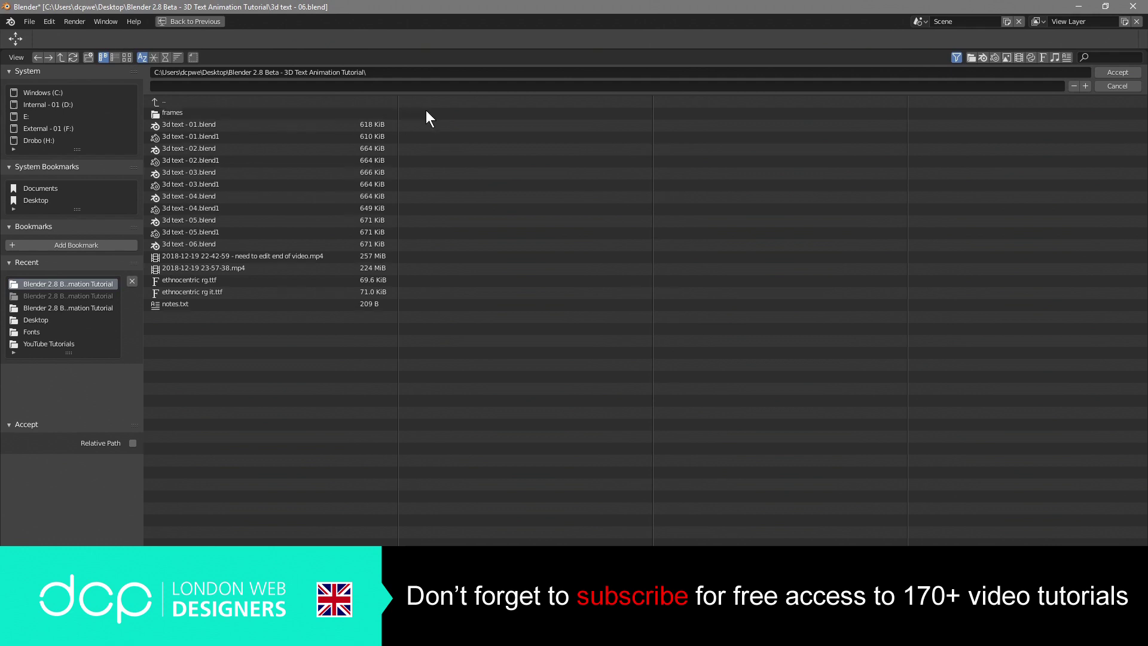
left_click(173, 111)
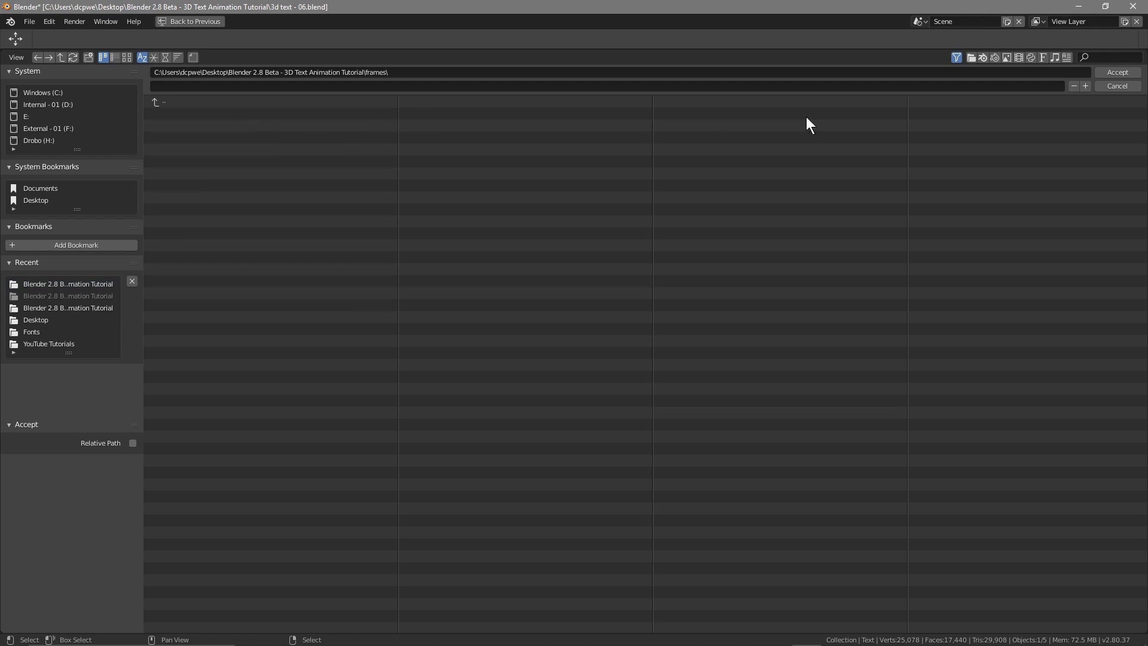
left_click(1117, 75)
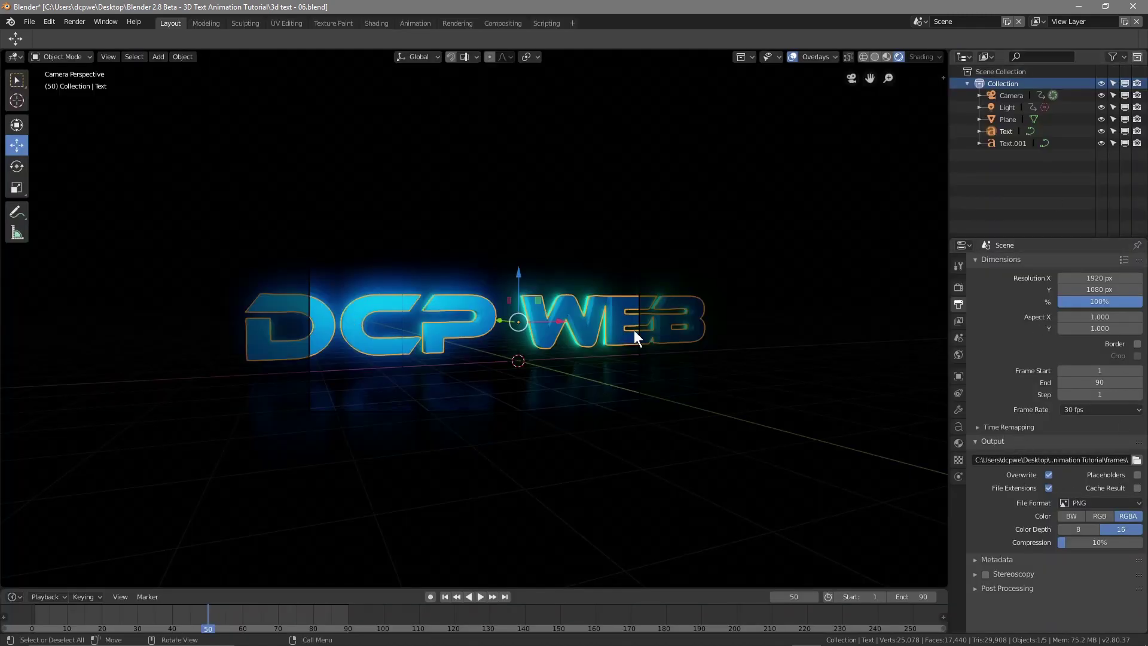
Rewind the timeline to frame 1 and expand the Post Processing, Stereoscopy and Metadata panels.
left_click_drag(206, 629, 38, 629)
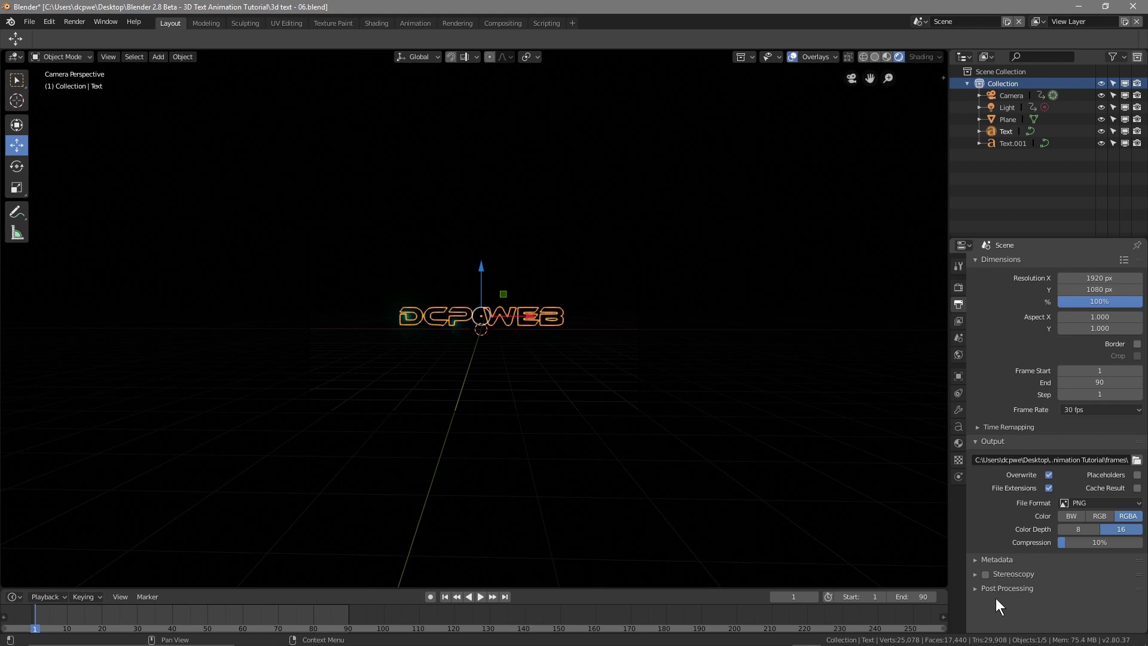
left_click(975, 588)
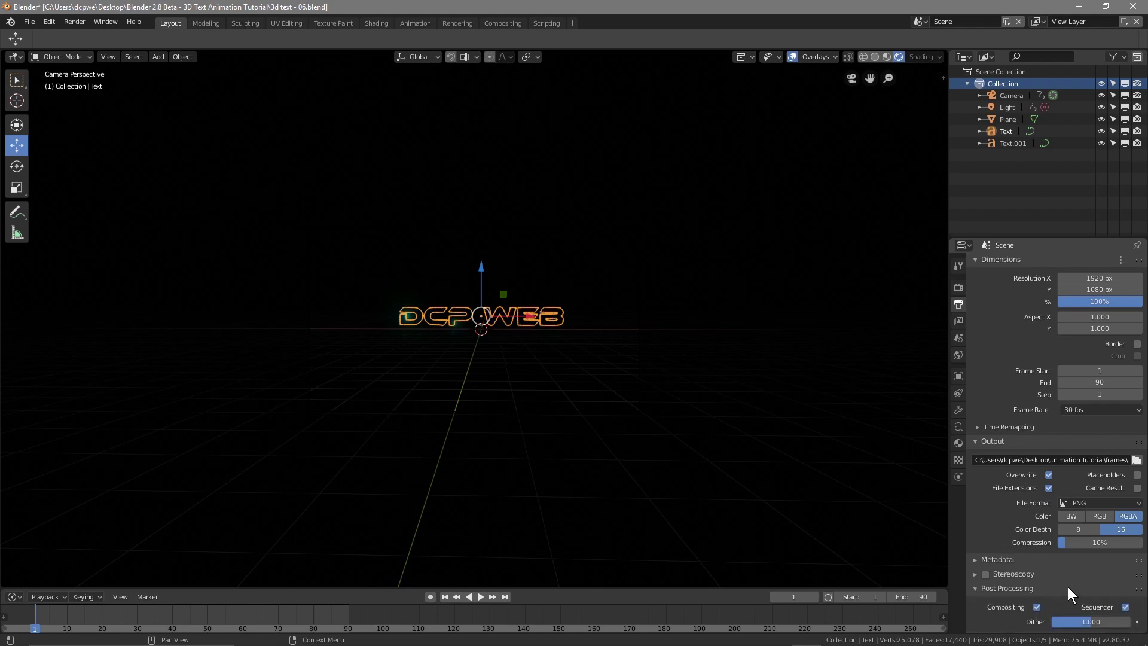
left_click(974, 574)
left_click(974, 561)
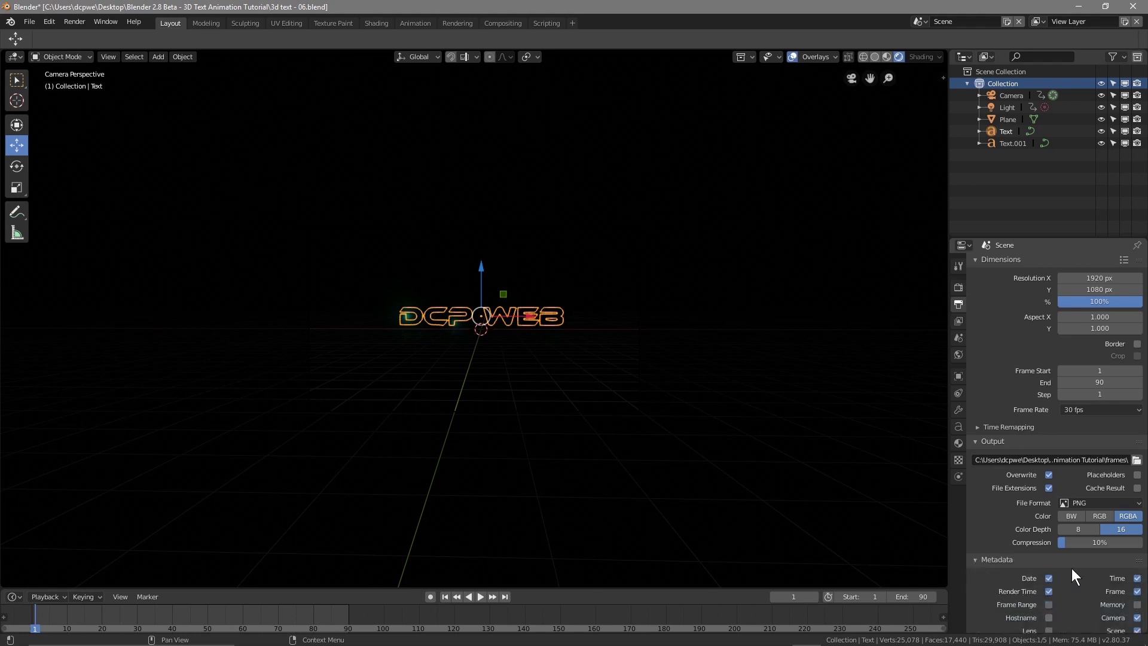
scroll(1035, 574, "down", 3)
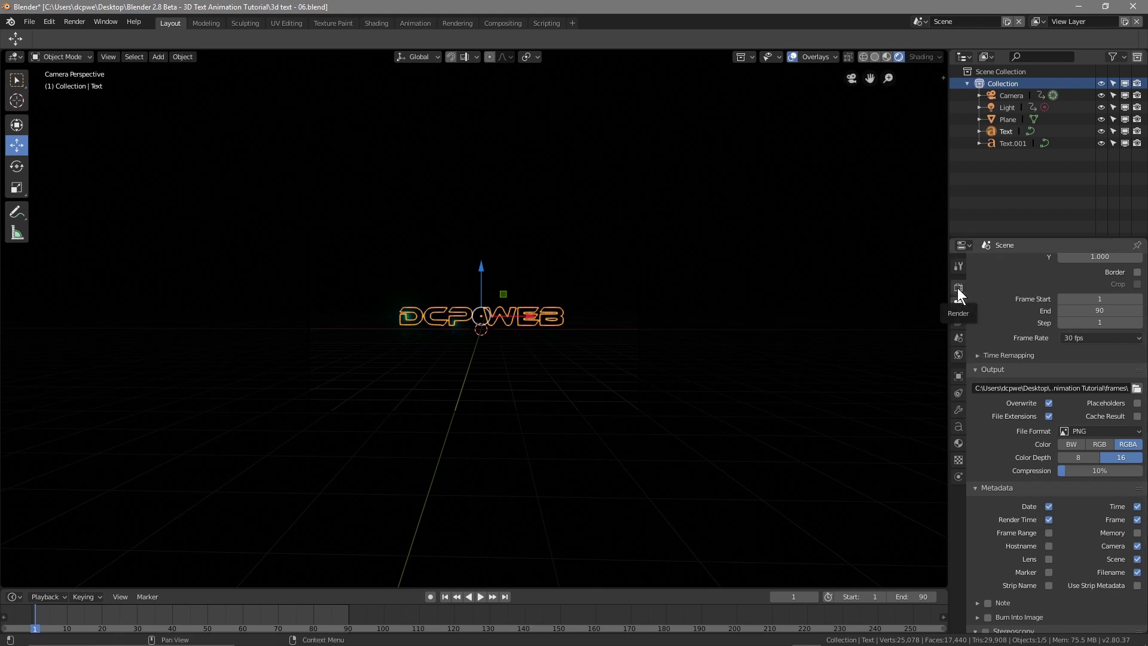
scroll(1012, 283, "up", 3)
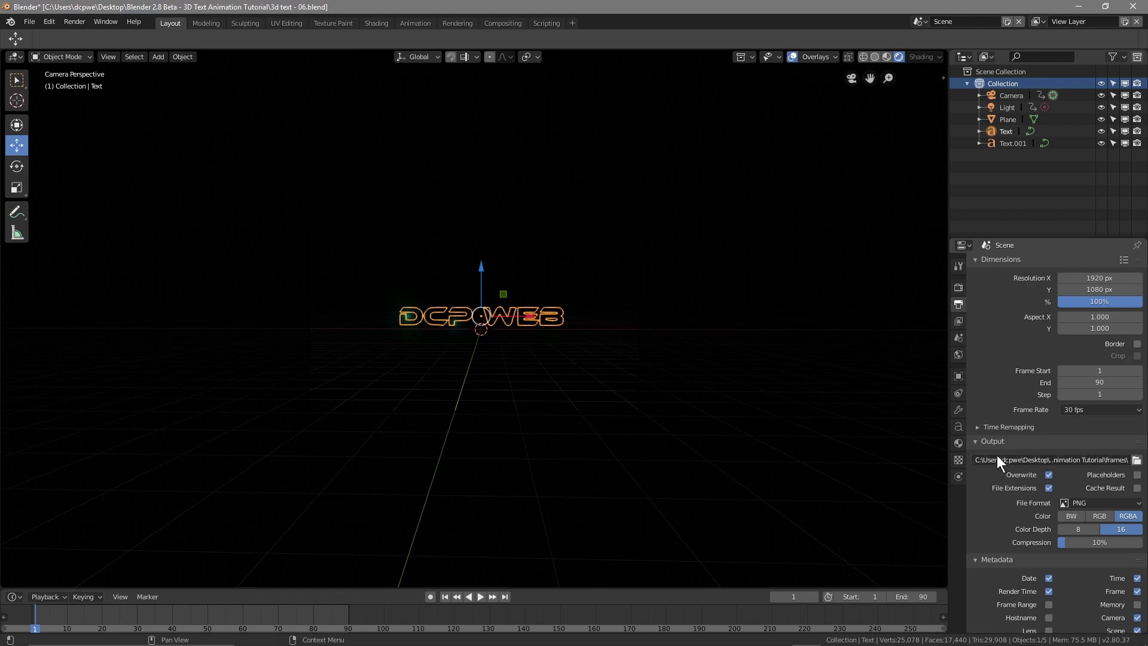
scroll(988, 441, "down", 5)
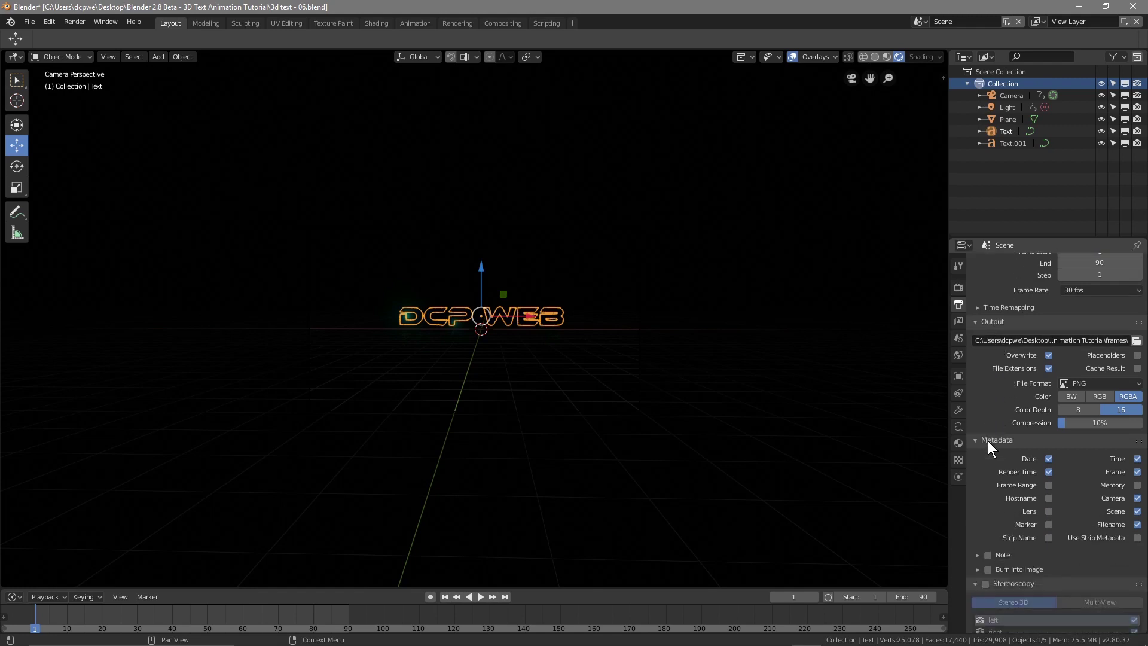
scroll(989, 440, "up", 3)
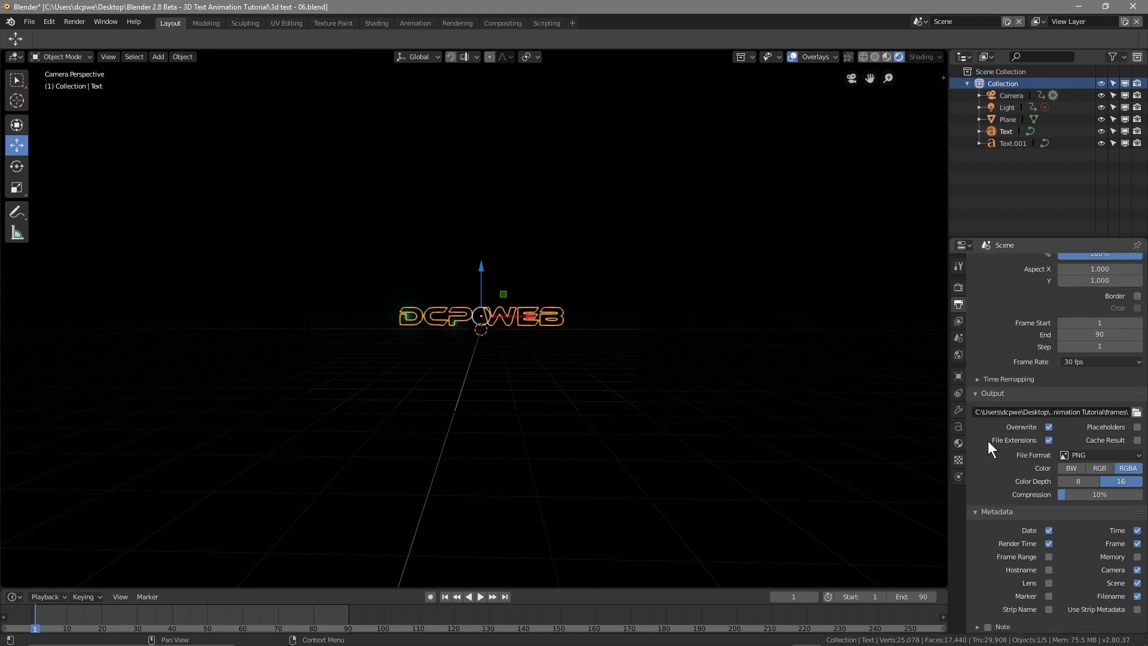
Check the Render properties tab, then return to and review the Output settings.
left_click(958, 289)
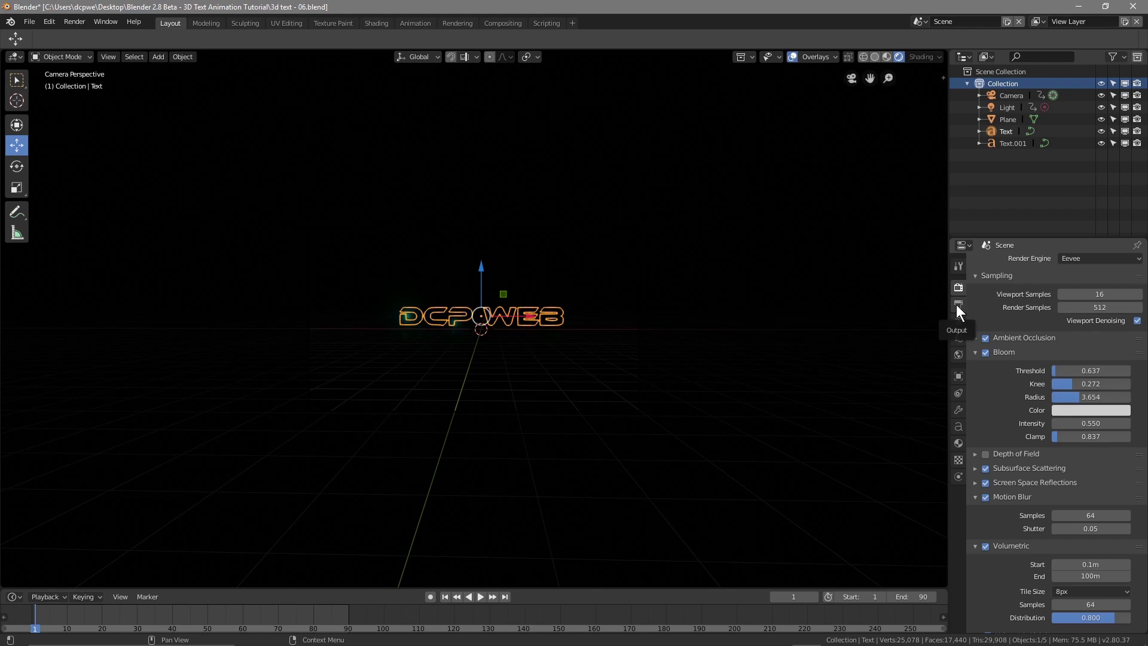
left_click(958, 304)
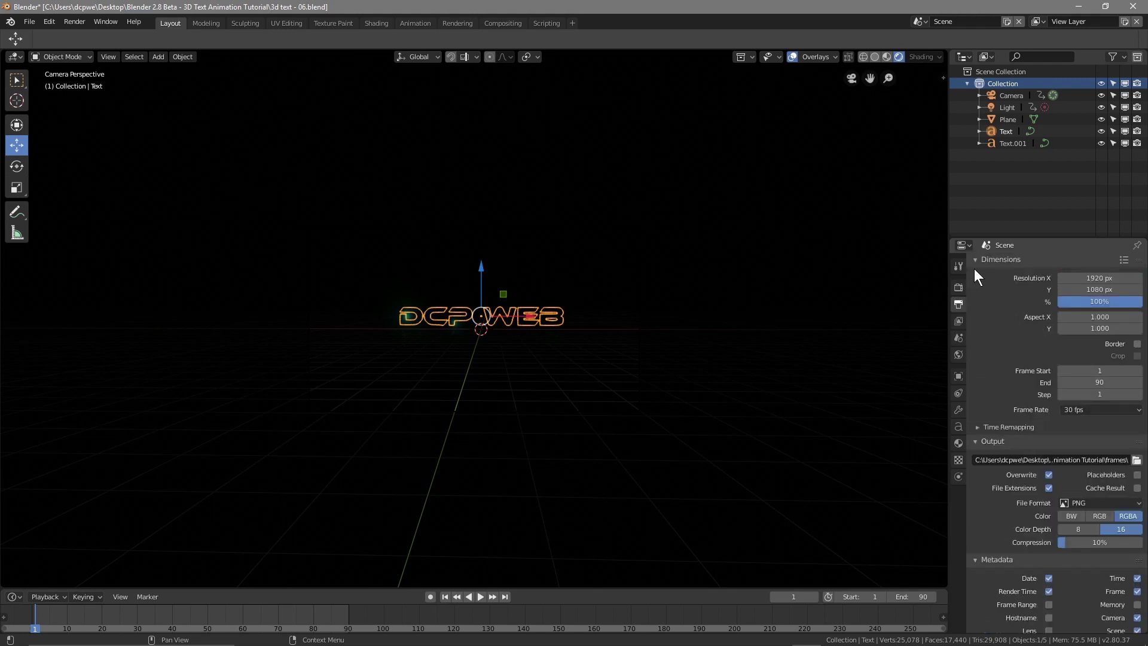
scroll(1017, 484, "down", 2)
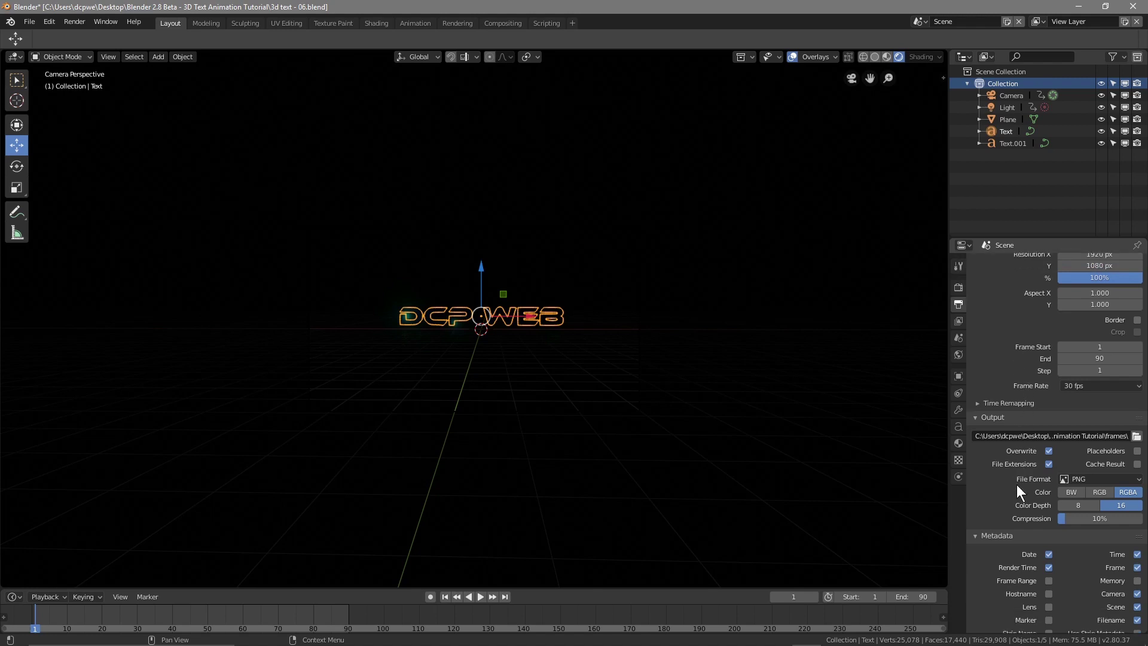
scroll(1017, 484, "down", 6)
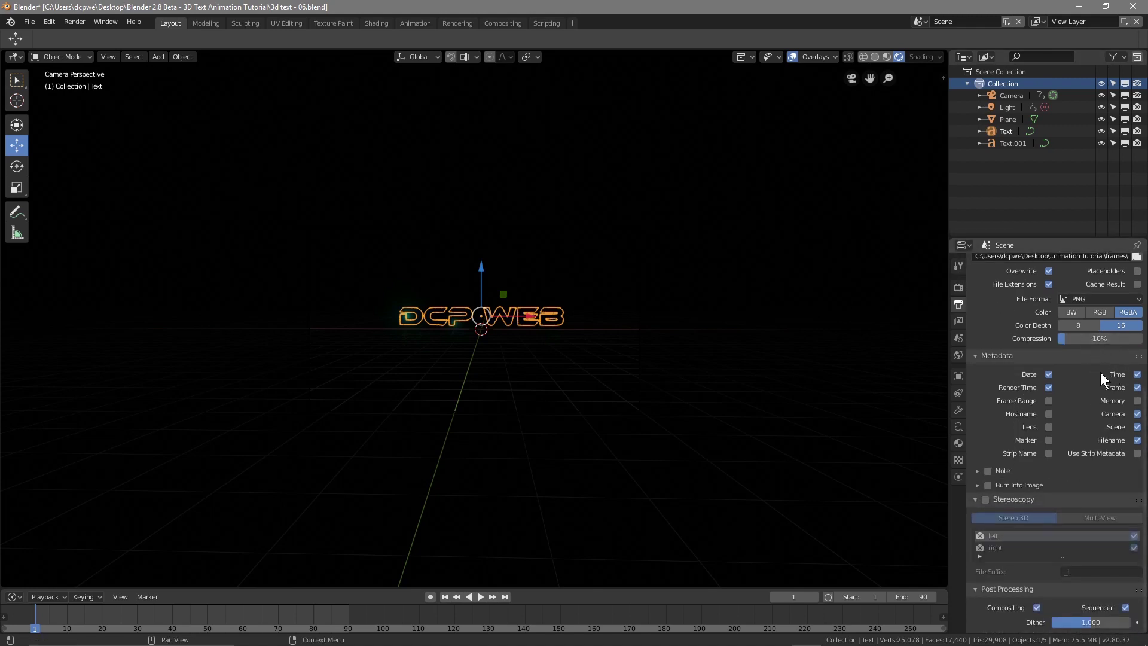
scroll(1101, 372, "up", 5)
scroll(1101, 372, "up", 3)
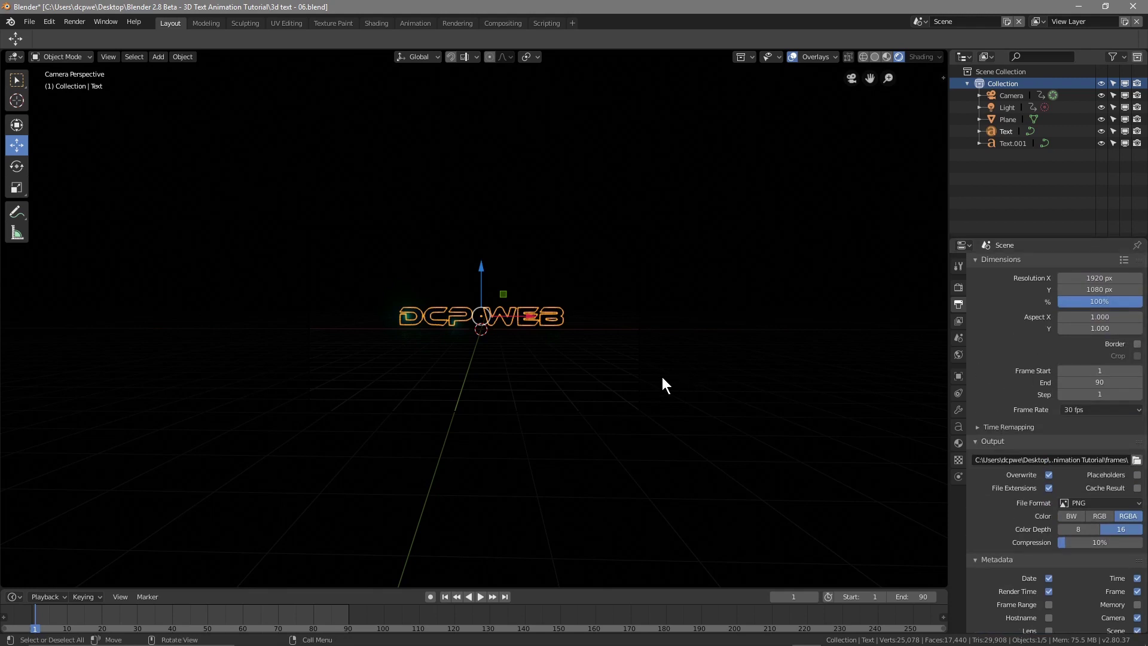
key("ctrl")
Render the full animation with Ctrl+F12, then minimize the render and main Blender windows.
key("ctrl+F12")
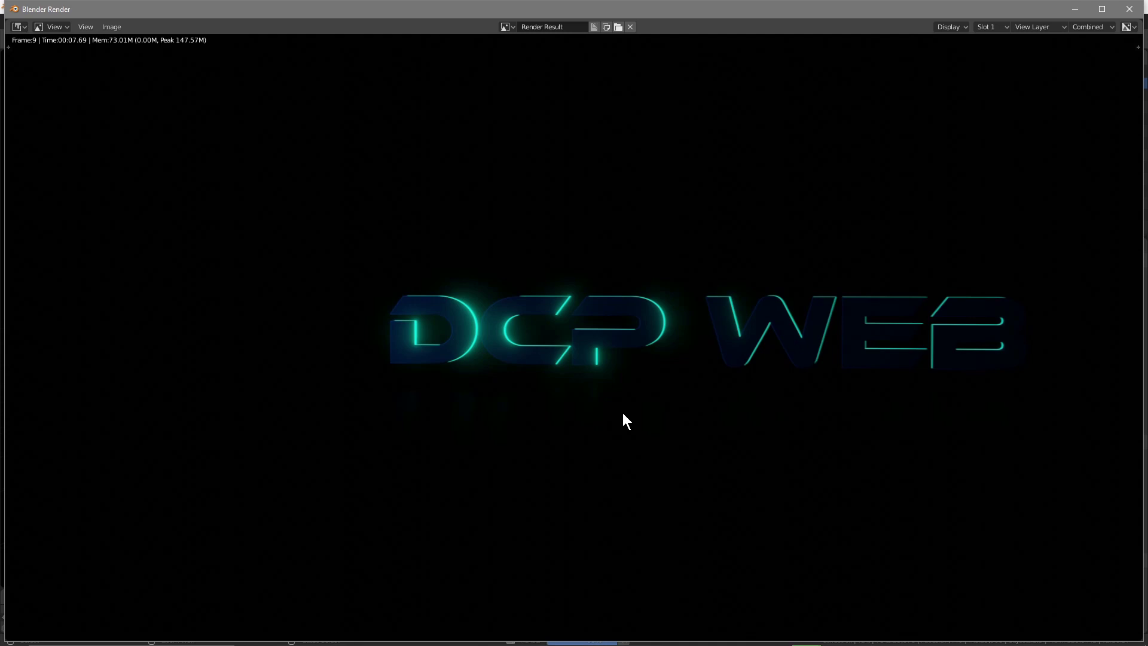
left_click(1077, 8)
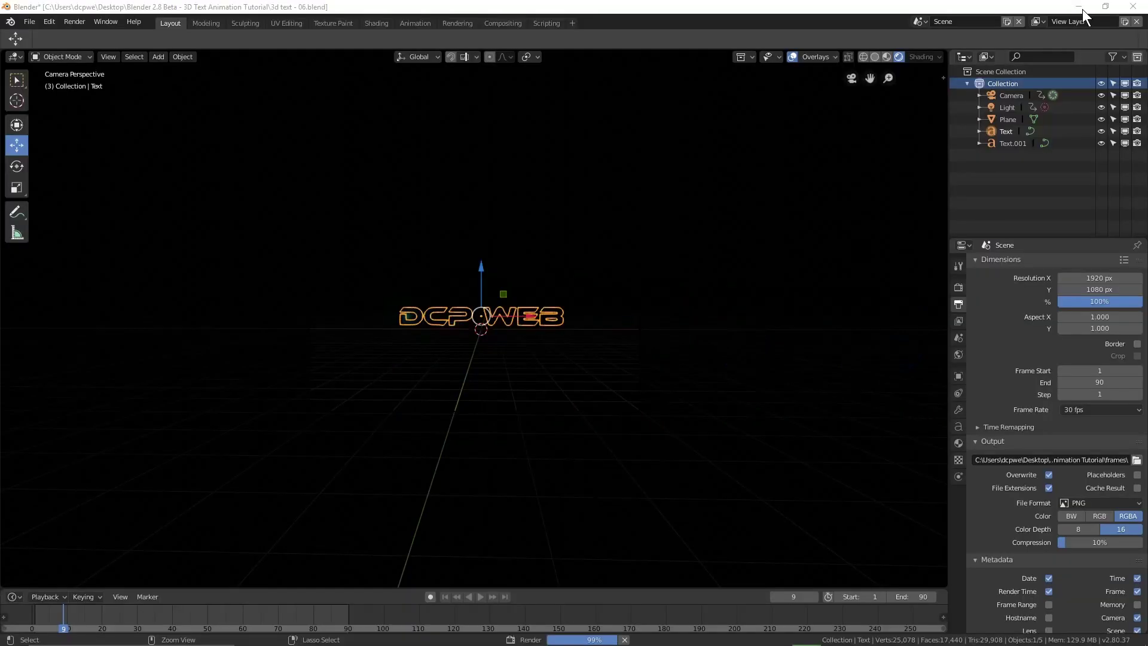
left_click(1082, 8)
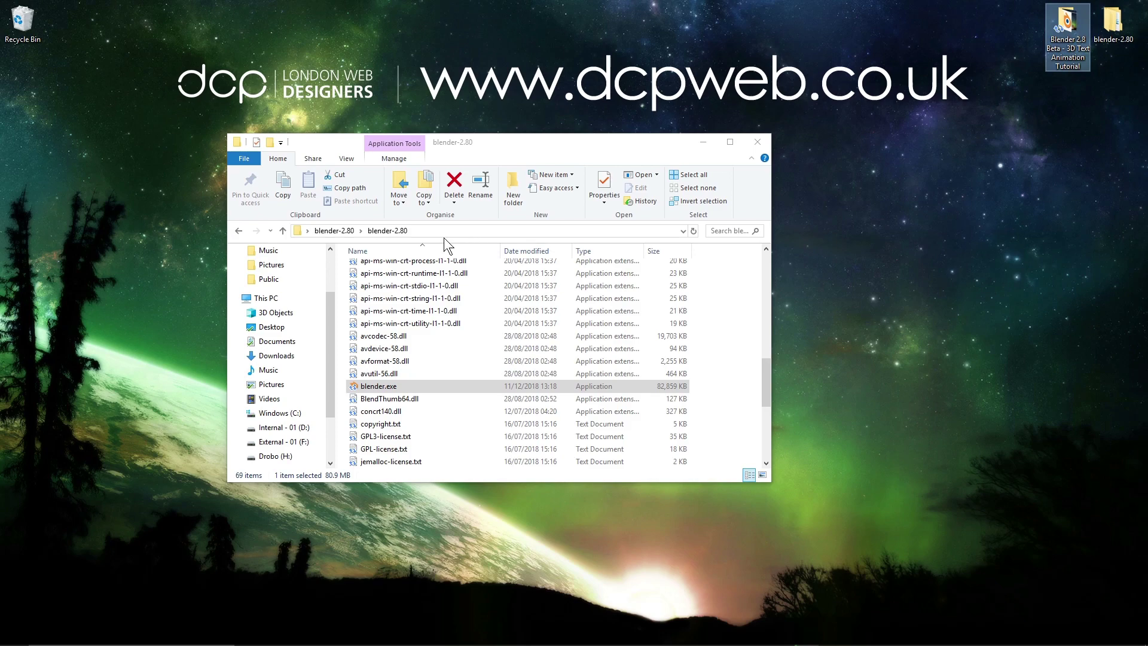
Close the blender-2.80 folder window and open the tutorial project's frames subfolder.
scroll(415, 429, "down", 2)
scroll(415, 431, "up", 3)
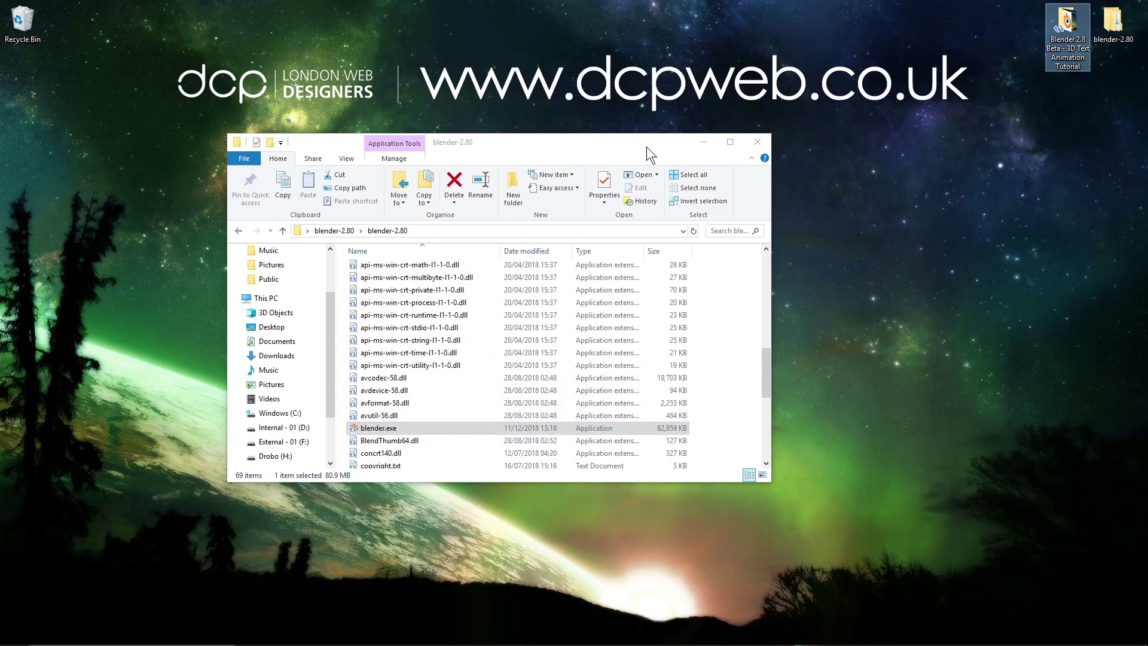
left_click(765, 144)
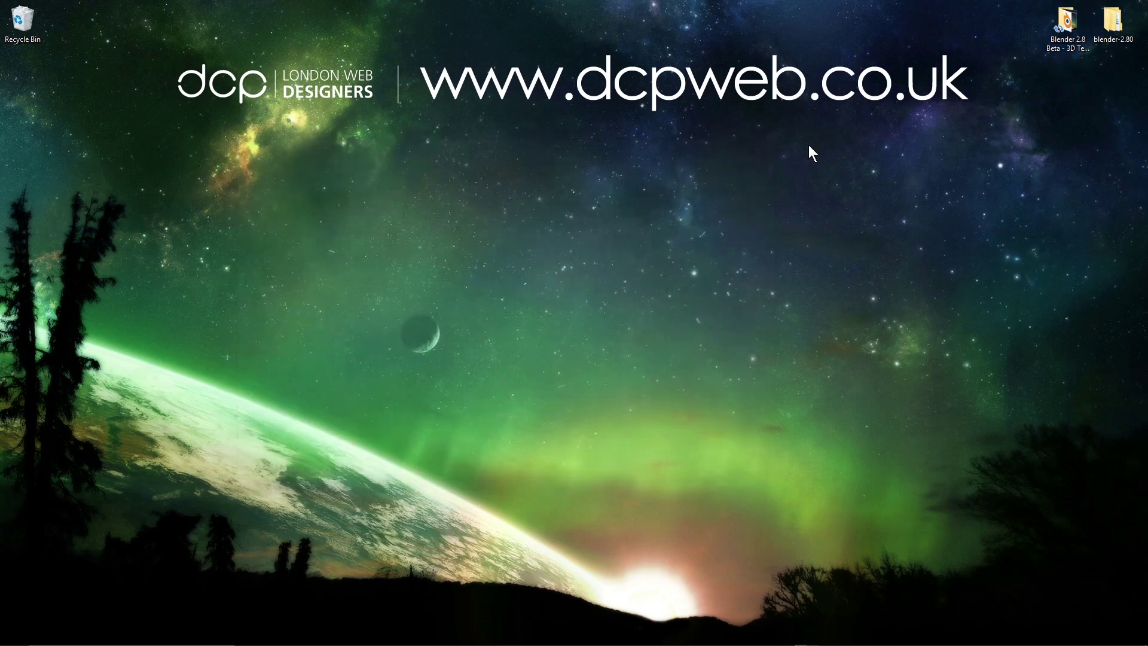
double_click(1064, 24)
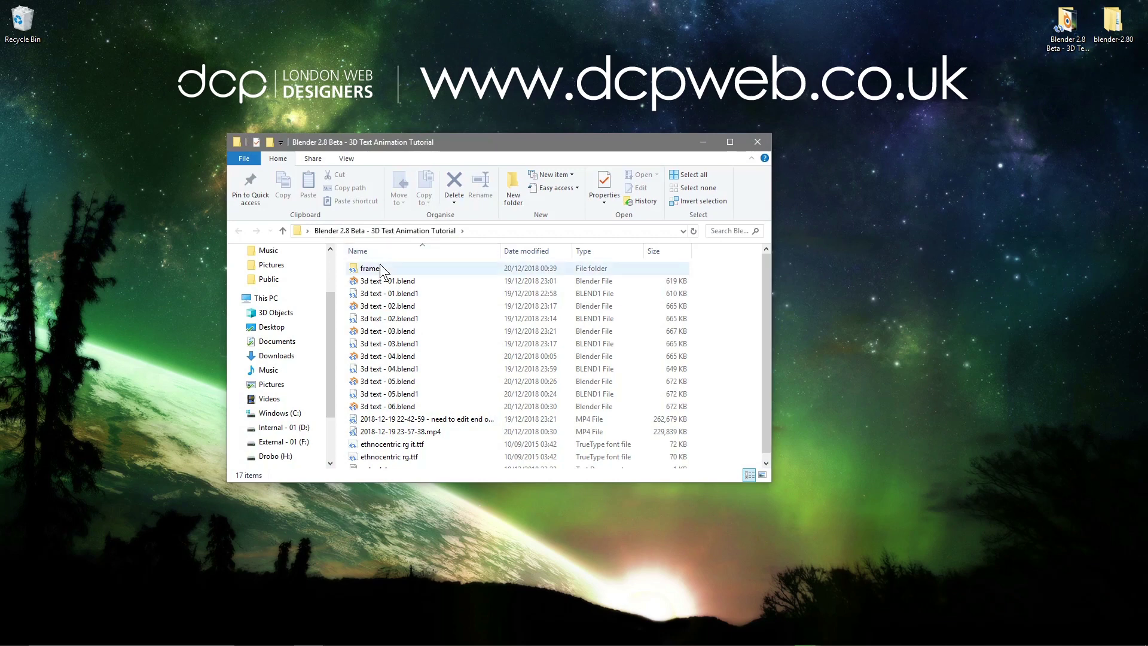
double_click(379, 265)
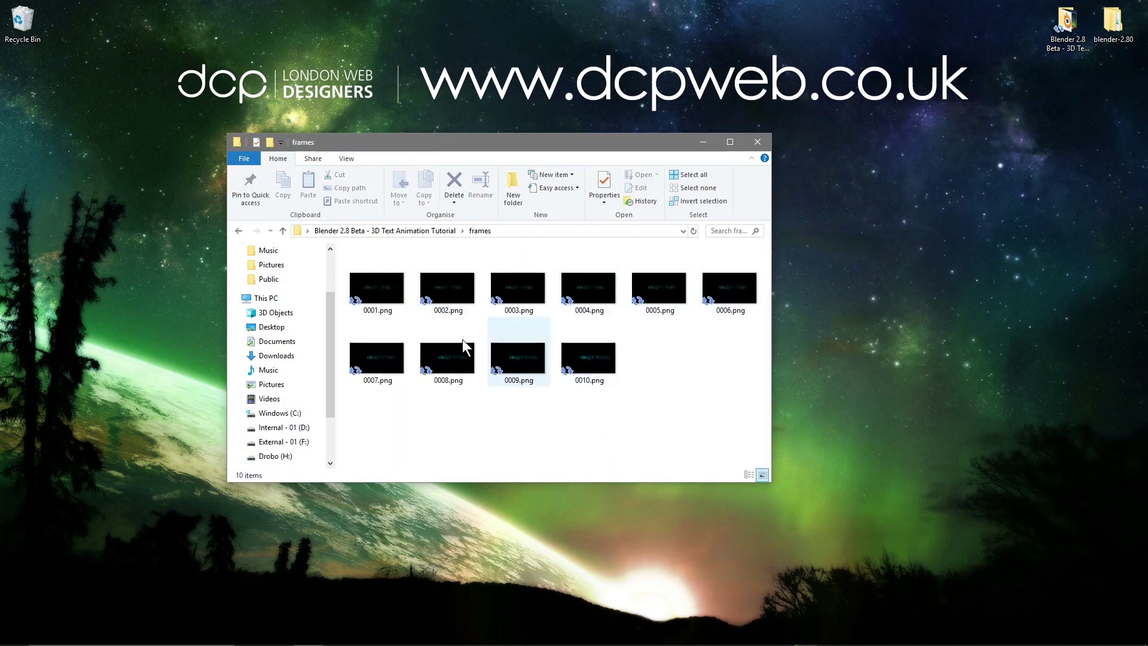
Preview the rendered frames from 0001.png in Photos, then close Photos and the frames folder.
double_click(389, 264)
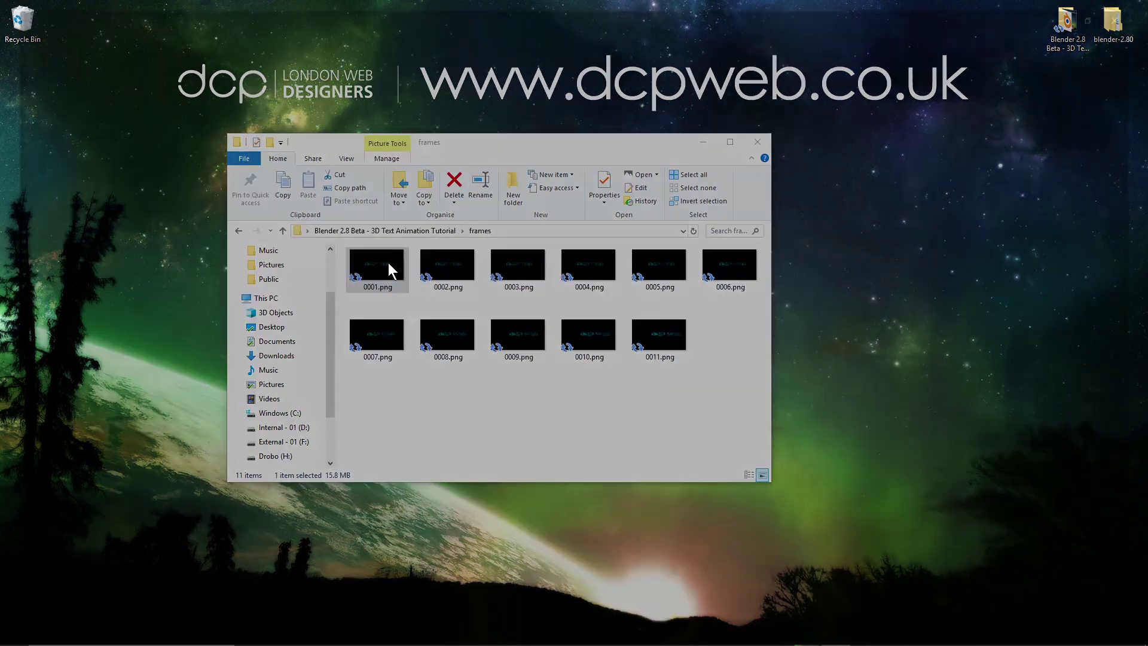
left_click(1120, 338)
left_click(1120, 338)
left_click(1120, 337)
left_click(1120, 338)
left_click(1120, 338)
left_click(1119, 338)
left_click(1119, 338)
left_click(1117, 339)
left_click(1117, 338)
left_click(1118, 339)
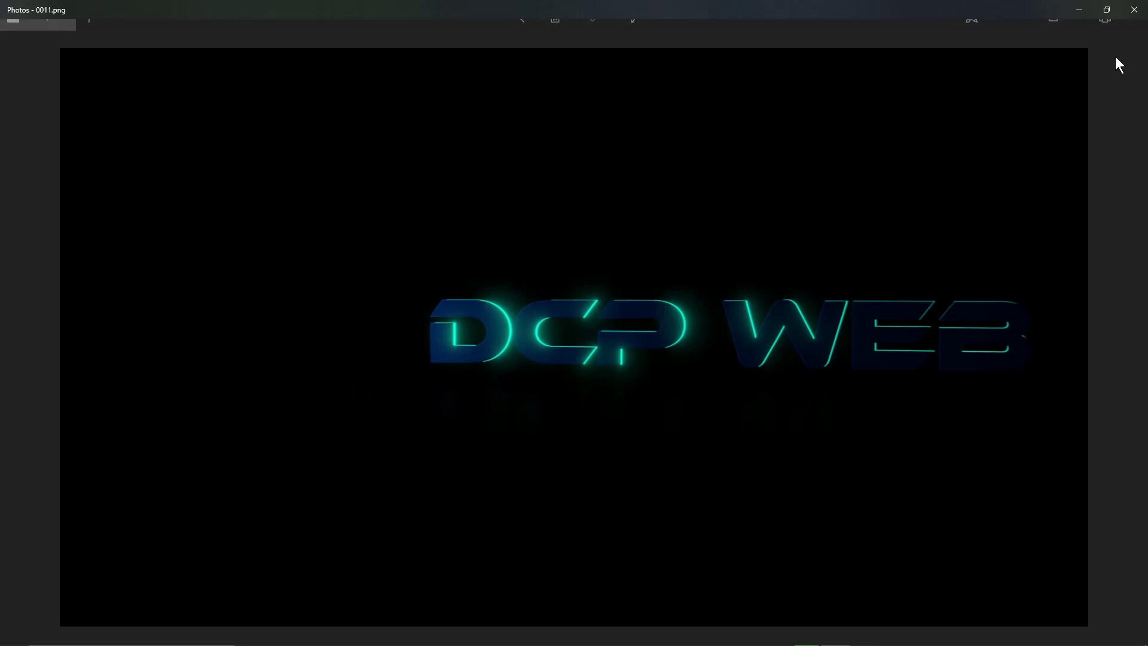
left_click(1135, 10)
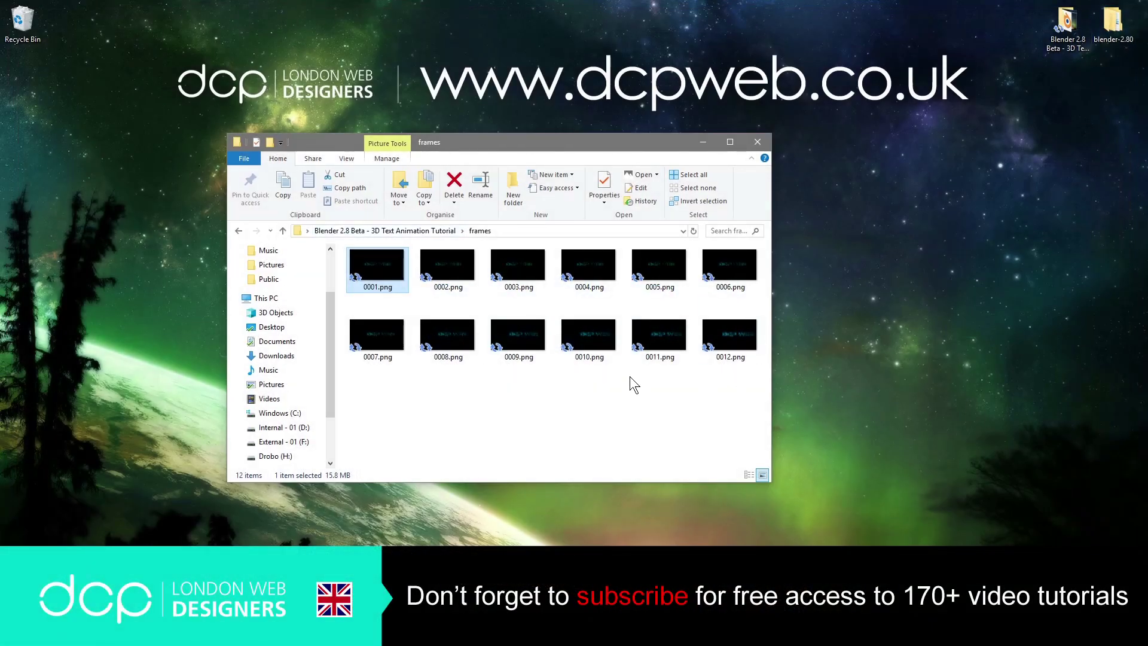
left_click(758, 143)
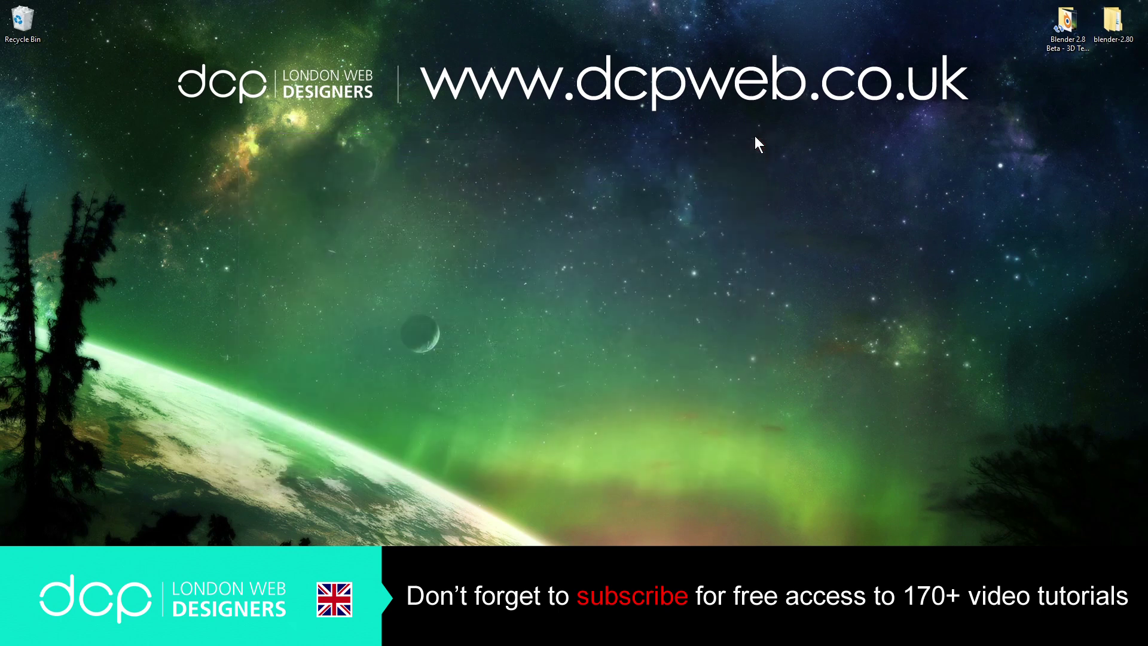
Open the frames folder maximized, sorted by size, showing the frames as large icons.
left_click(710, 272)
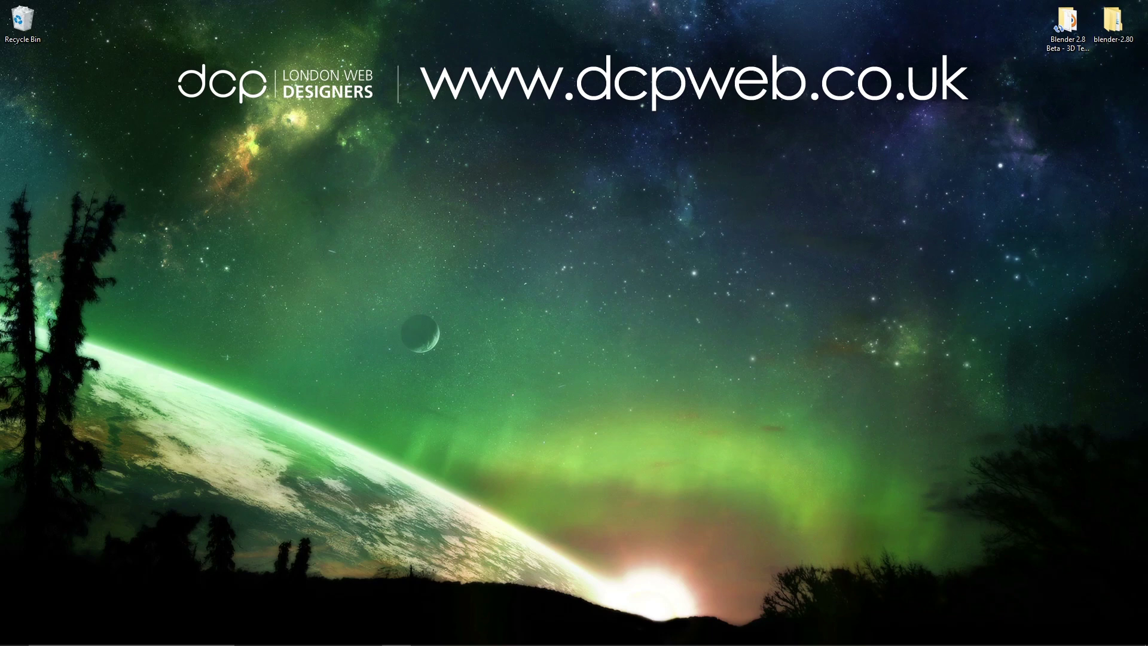
double_click(1079, 24)
double_click(604, 207)
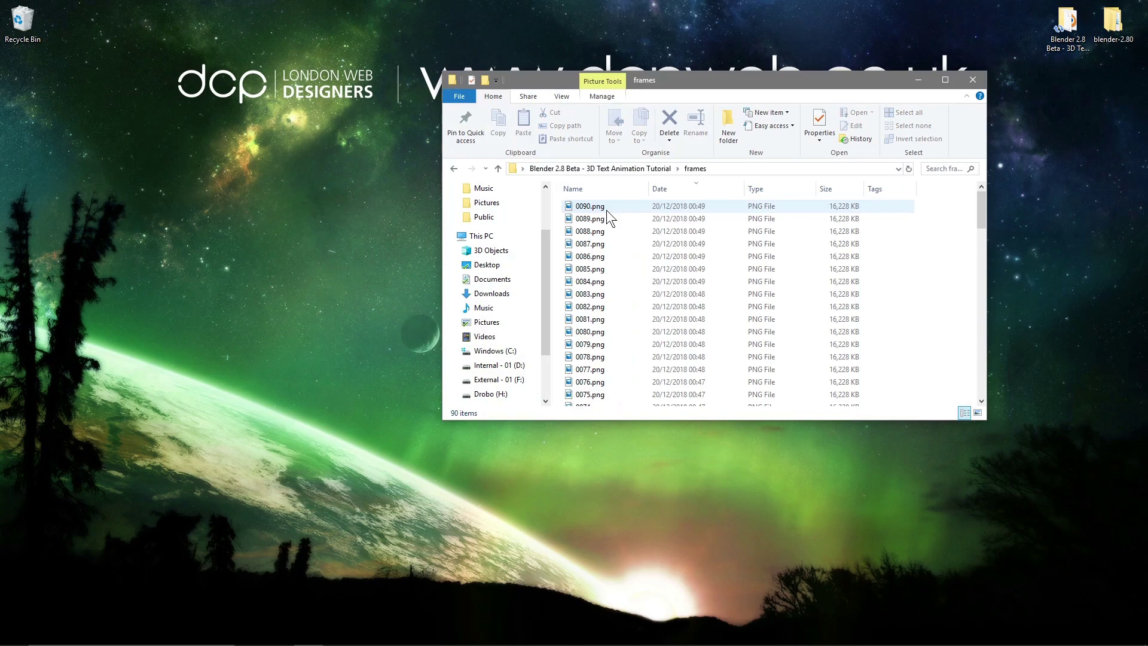
left_click(838, 188)
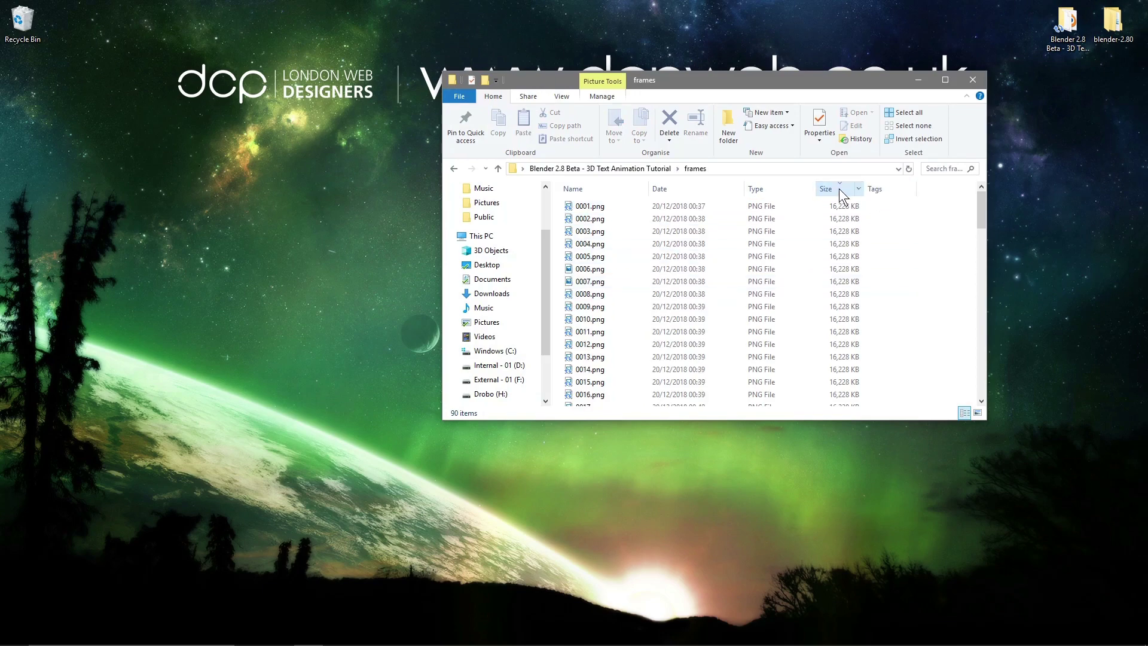
key("super+Up")
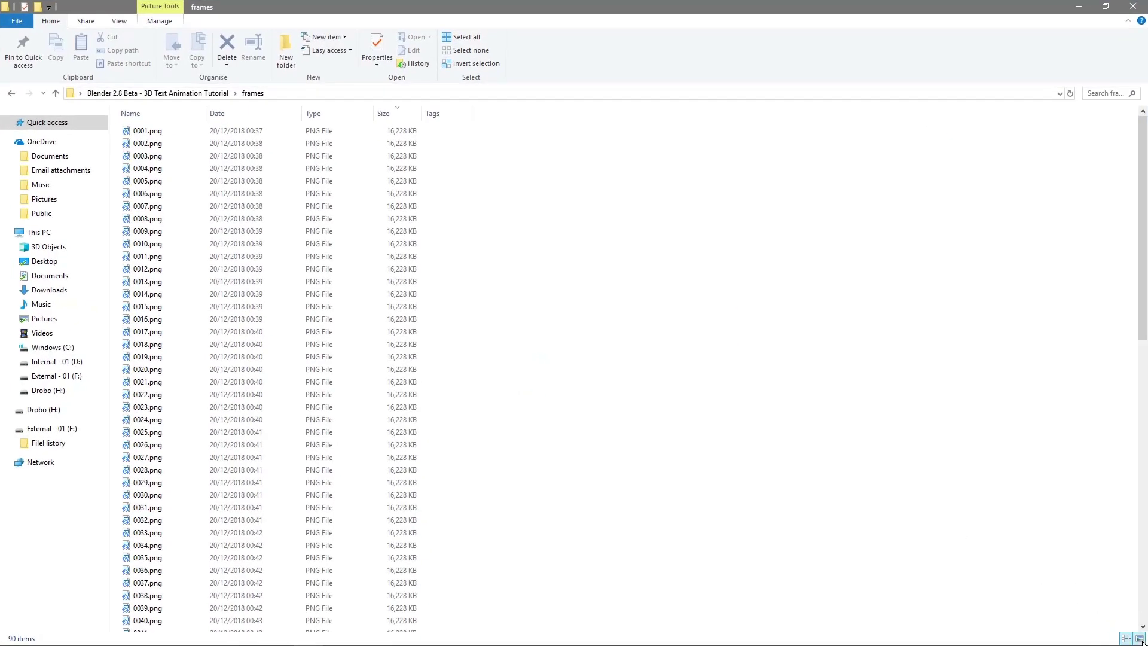
left_click(1140, 639)
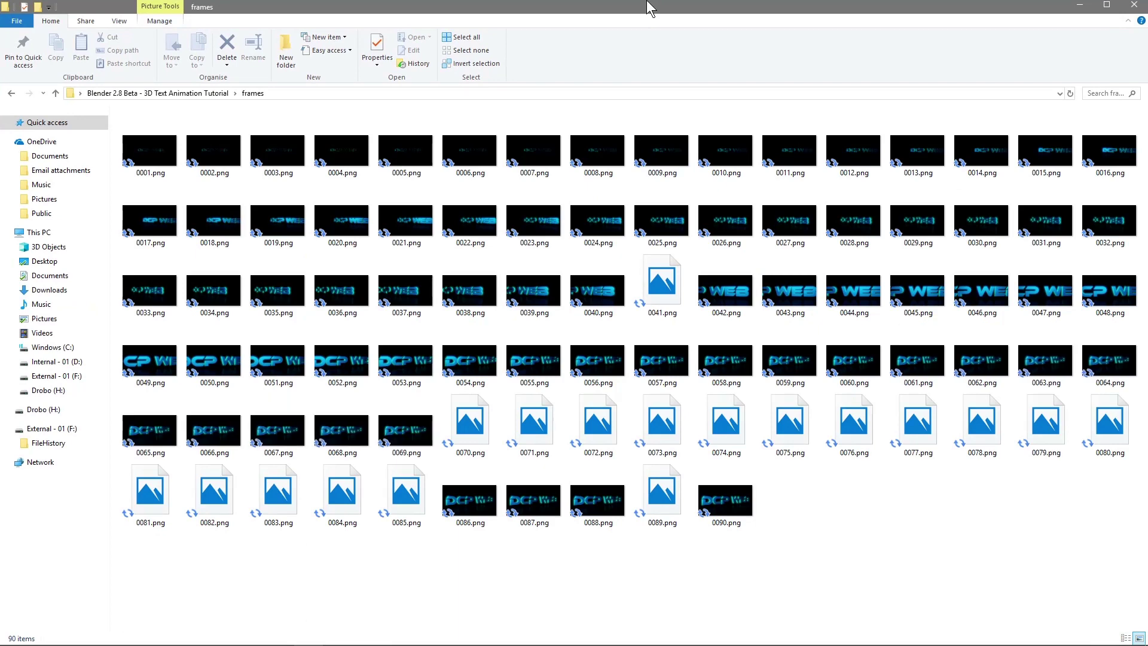
double_click(650, 9)
double_click(744, 85)
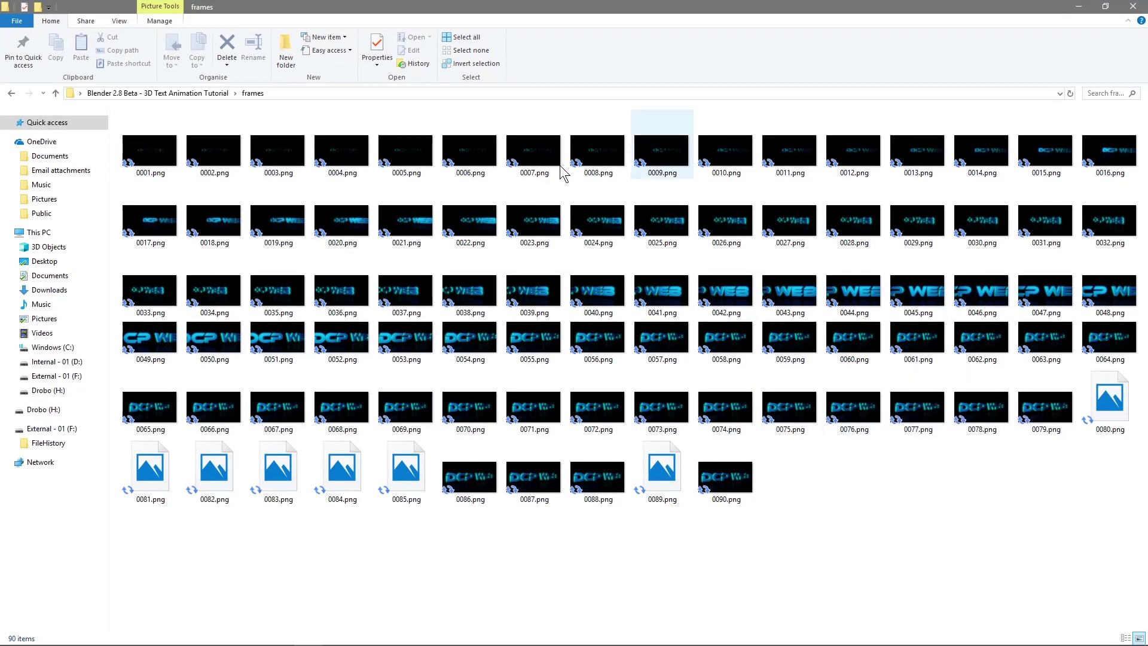
Preview frames from 0057.png in Photos, close the viewer and folder, and restore Blender.
double_click(662, 336)
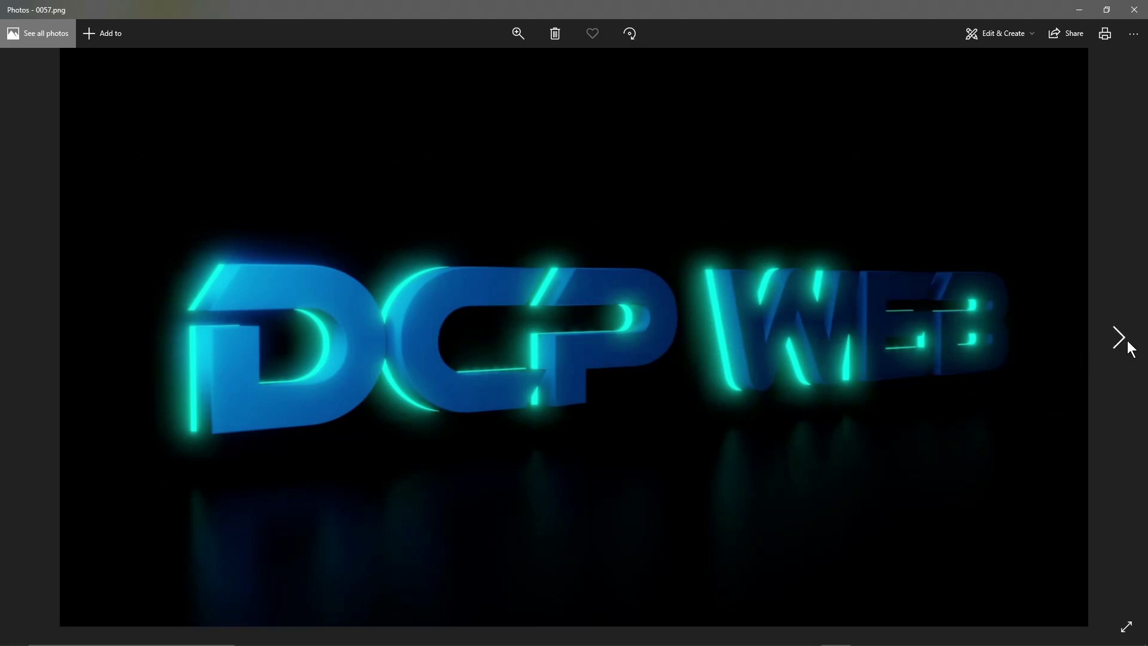
left_click(1125, 337)
left_click(1125, 338)
left_click(1125, 338)
left_click(1124, 338)
left_click(1125, 338)
left_click(1124, 337)
left_click(1125, 337)
left_click(1125, 337)
left_click(1124, 337)
left_click(1125, 338)
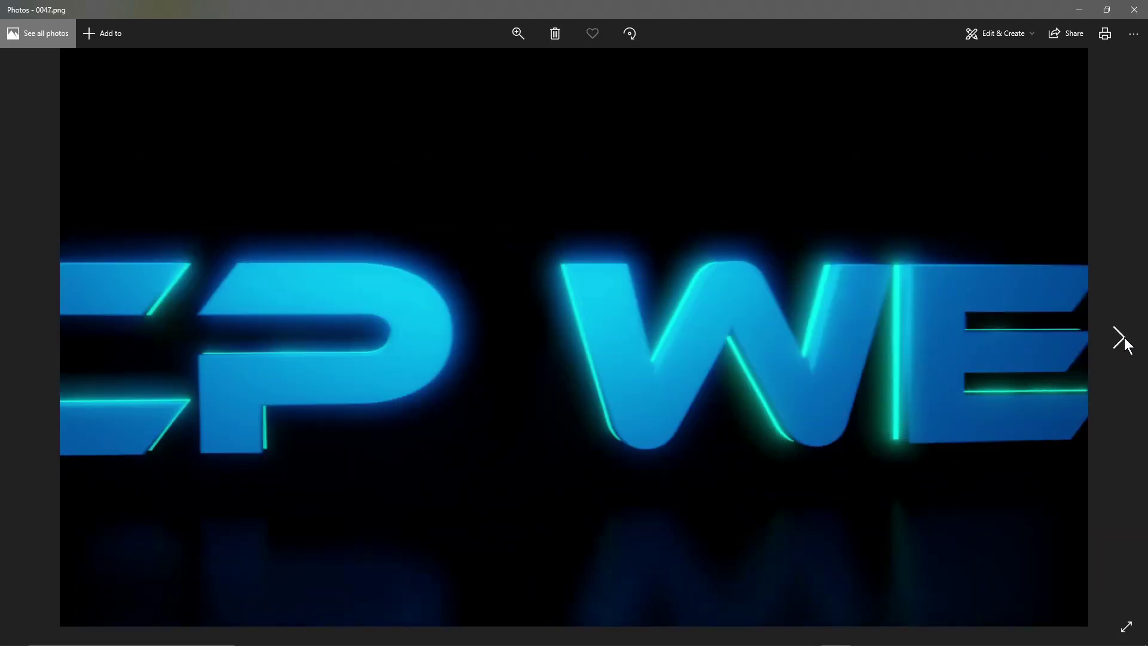
left_click(1124, 338)
left_click(1125, 337)
left_click(1144, 14)
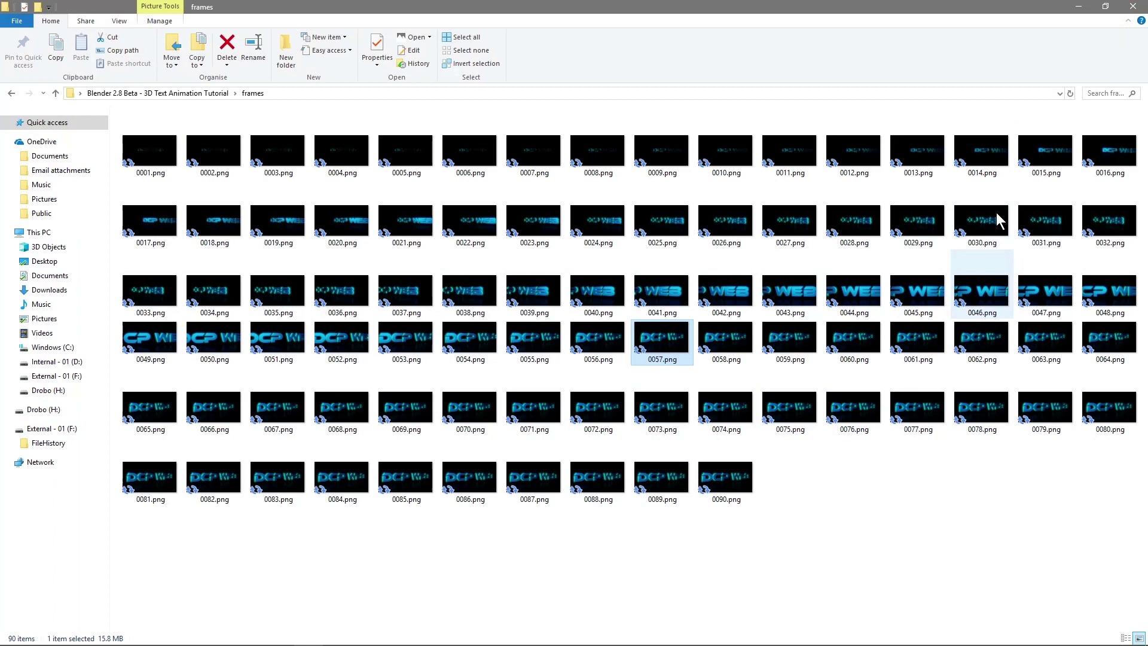
left_click(1133, 5)
left_click(806, 634)
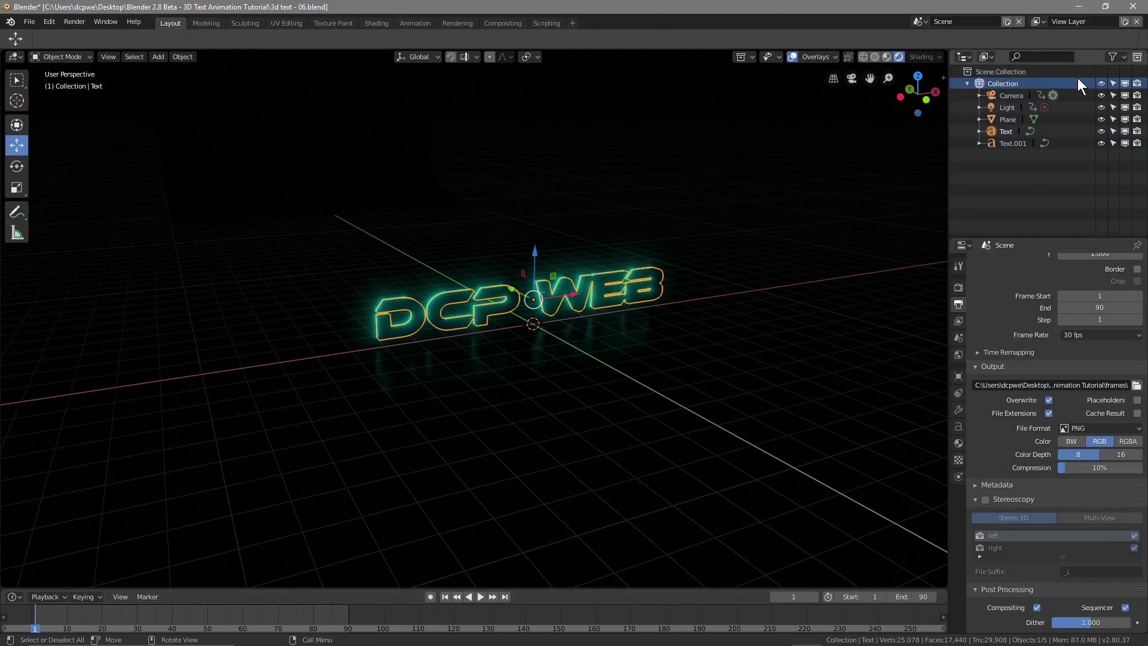
Render a still of frame 1, close it, and save the project '3d text - 06.blend'.
key("F12")
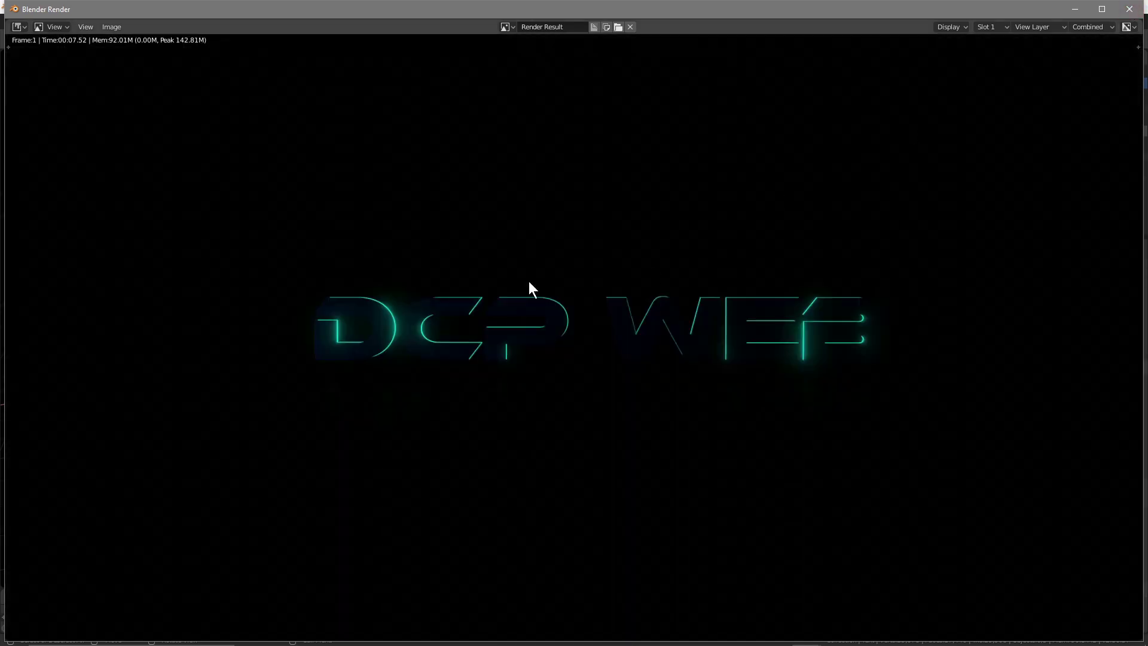
left_click(1129, 11)
middle_click_drag(563, 362, 538, 367)
left_click(30, 22)
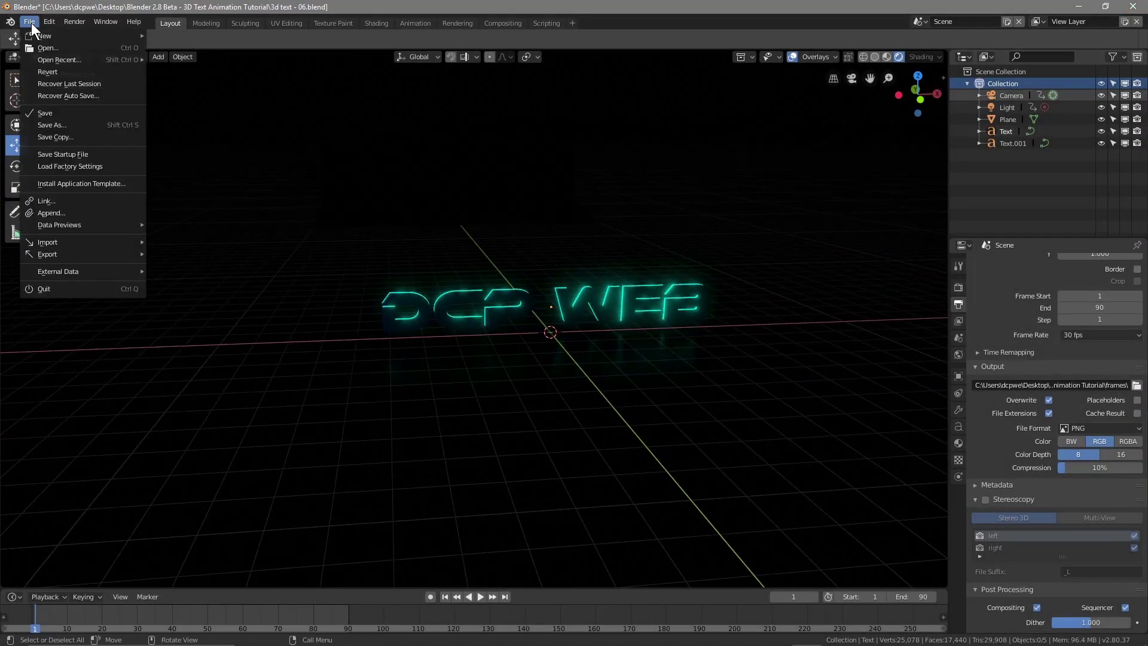
left_click(68, 112)
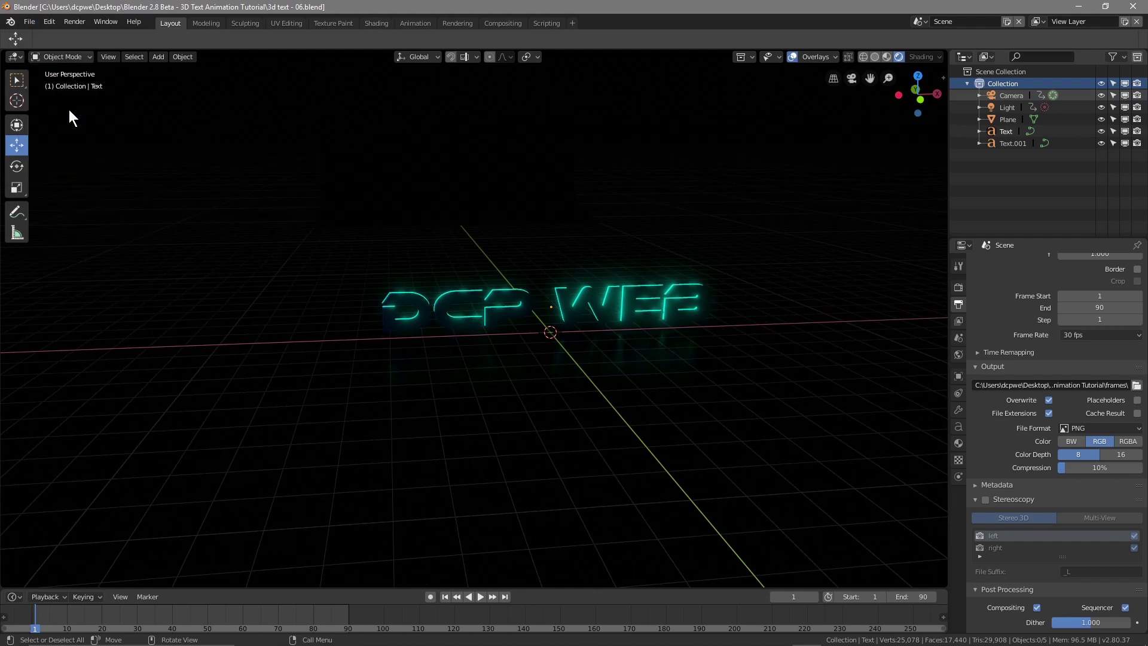
Switch the main area to the Video Sequencer and add all 90 frames-folder PNGs as an image strip.
left_click(15, 56)
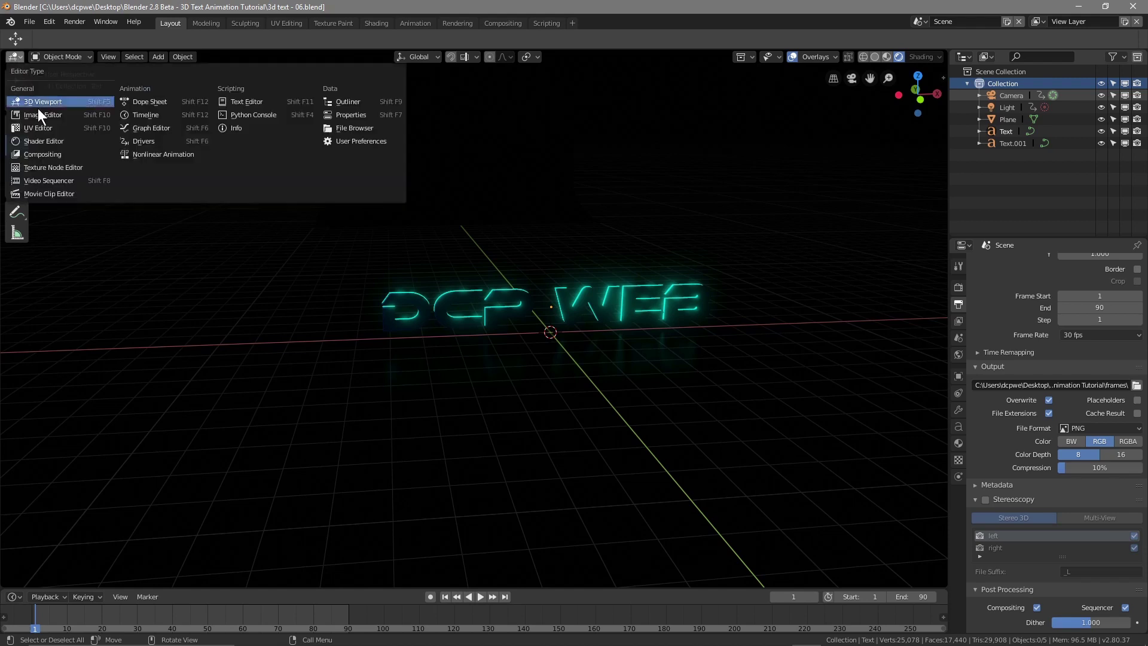
left_click(55, 181)
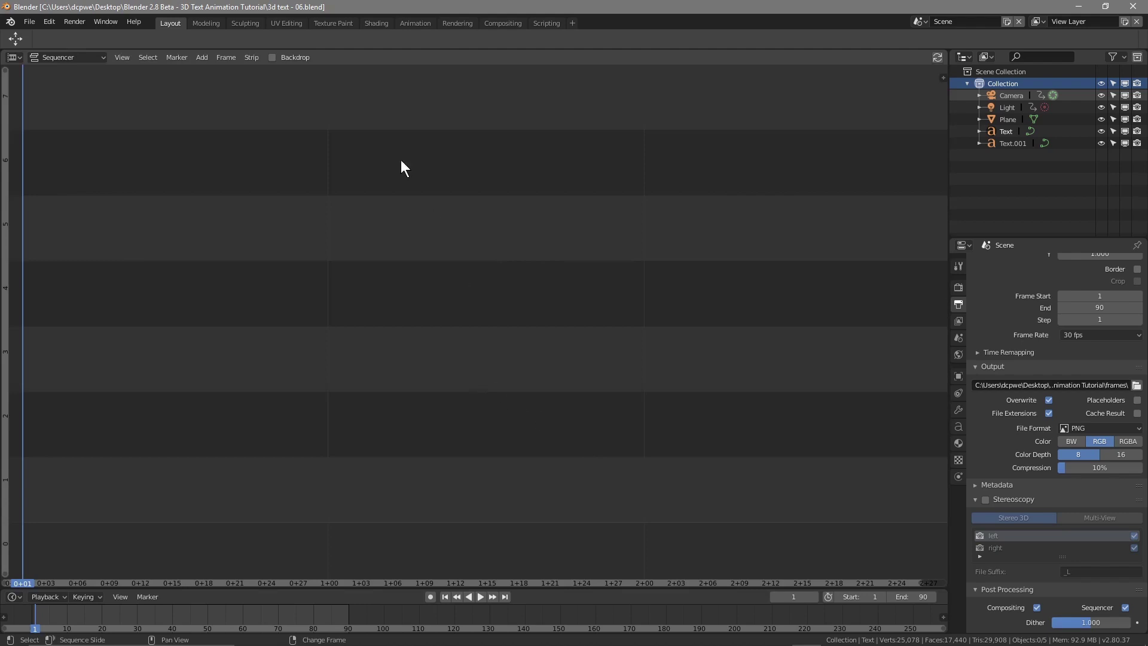
left_click(201, 58)
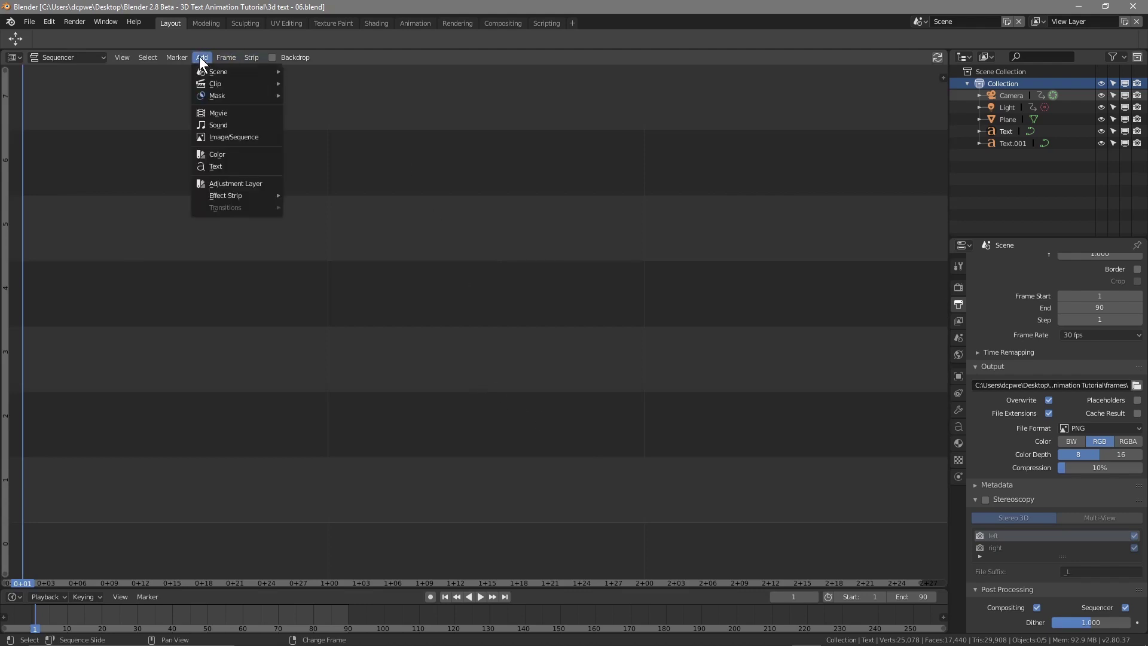
left_click(209, 138)
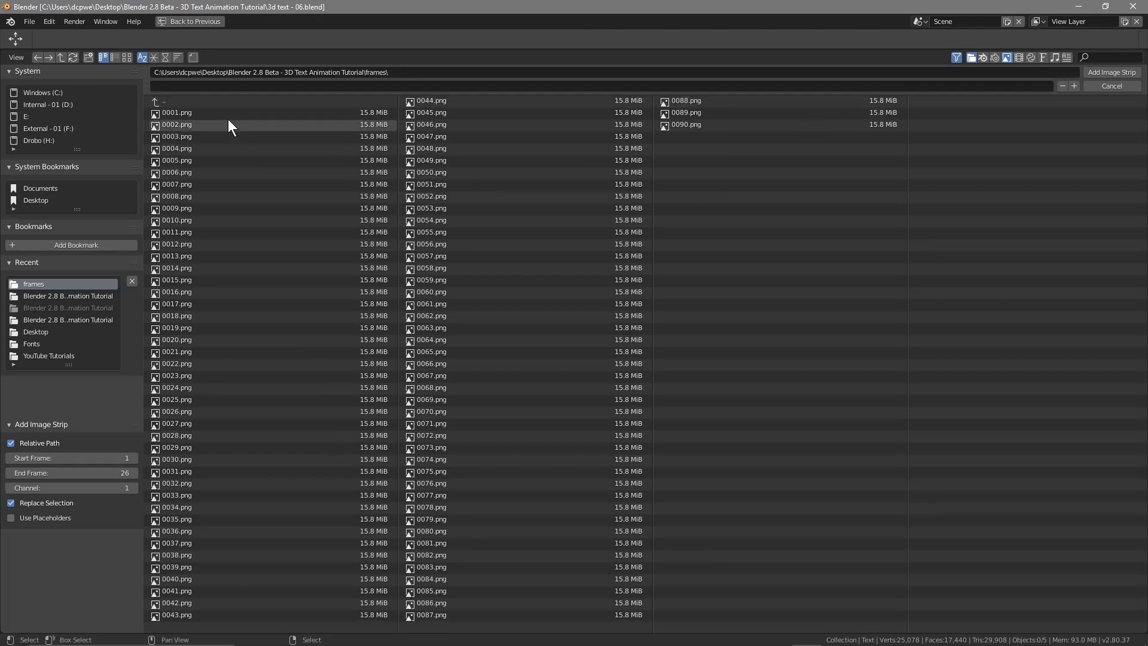
left_click(34, 197)
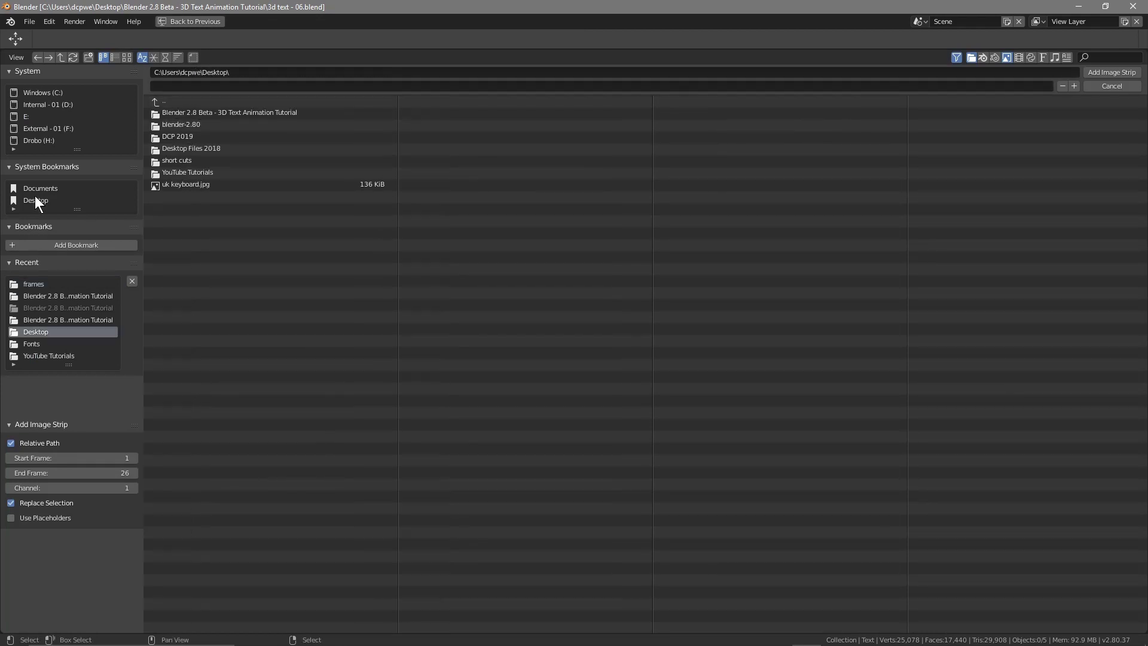
left_click(189, 113)
left_click(170, 113)
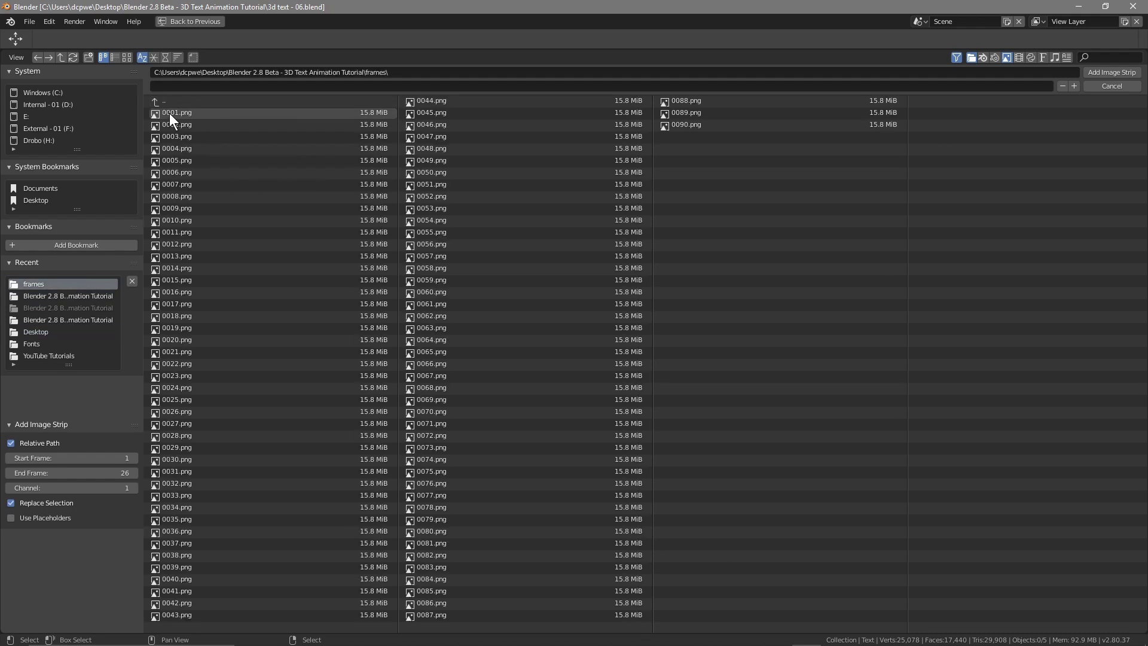
left_click_drag(146, 113, 946, 630)
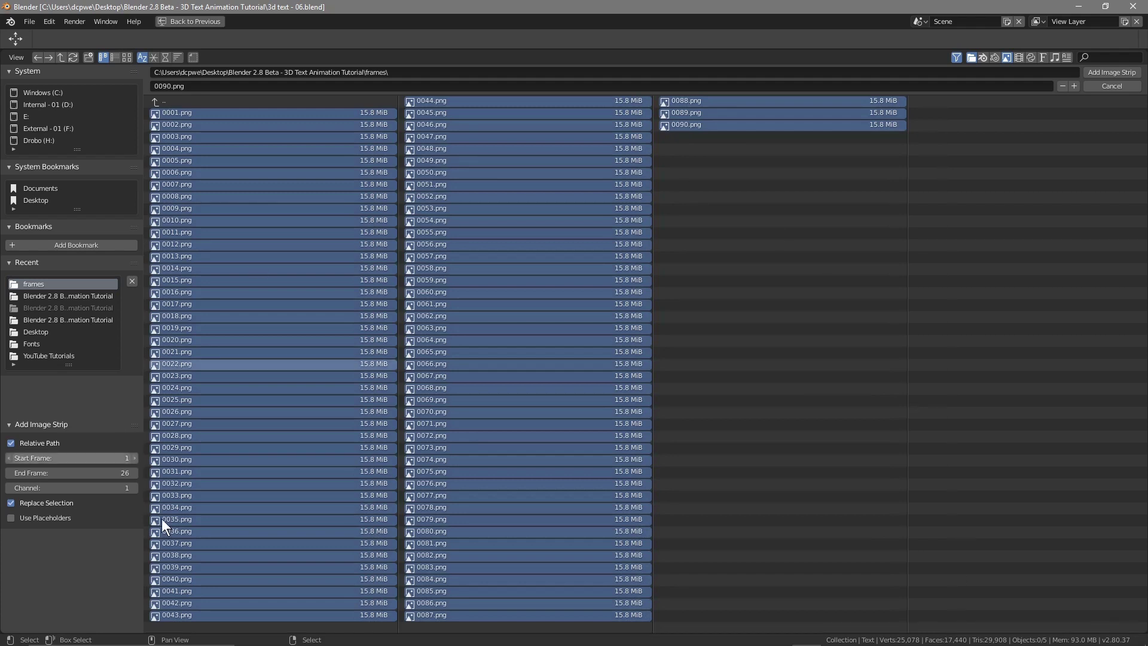
left_click(1104, 73)
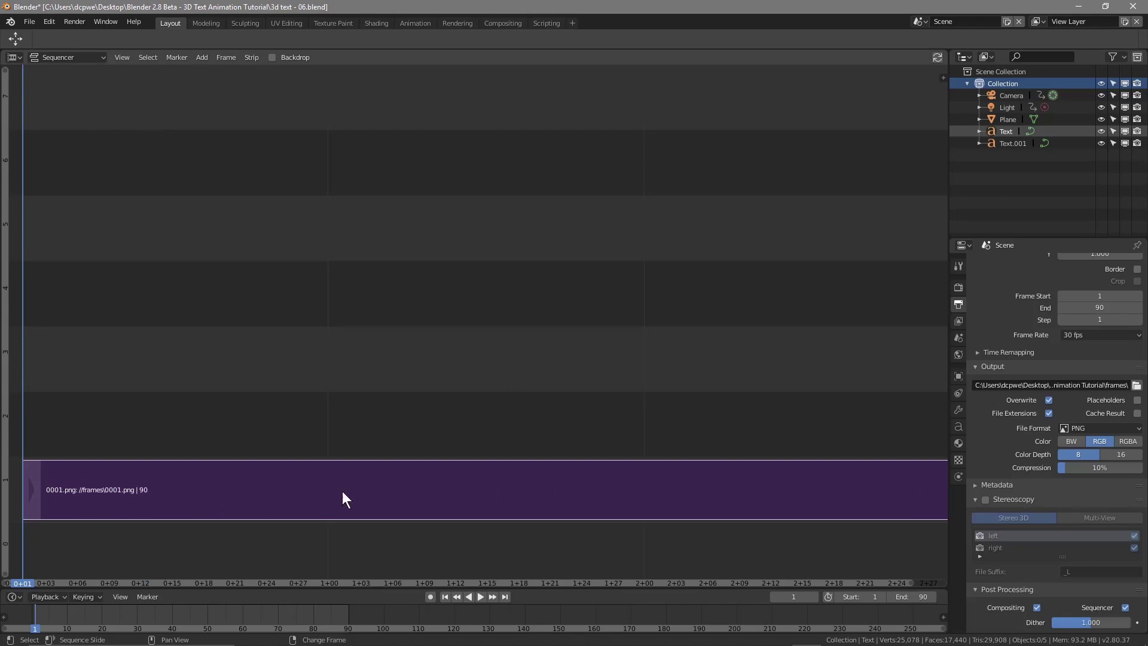
Switch to Sequencer/Preview view and play the DCP WEB frames, scrubbing back to frame 1.
left_click(66, 56)
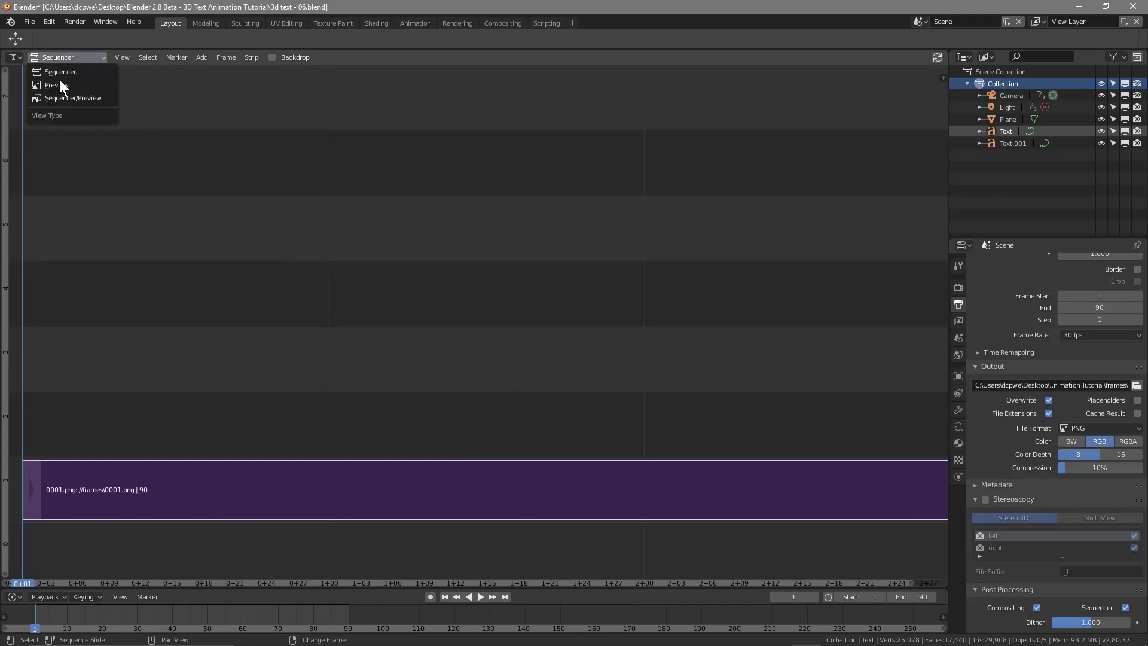
left_click(96, 98)
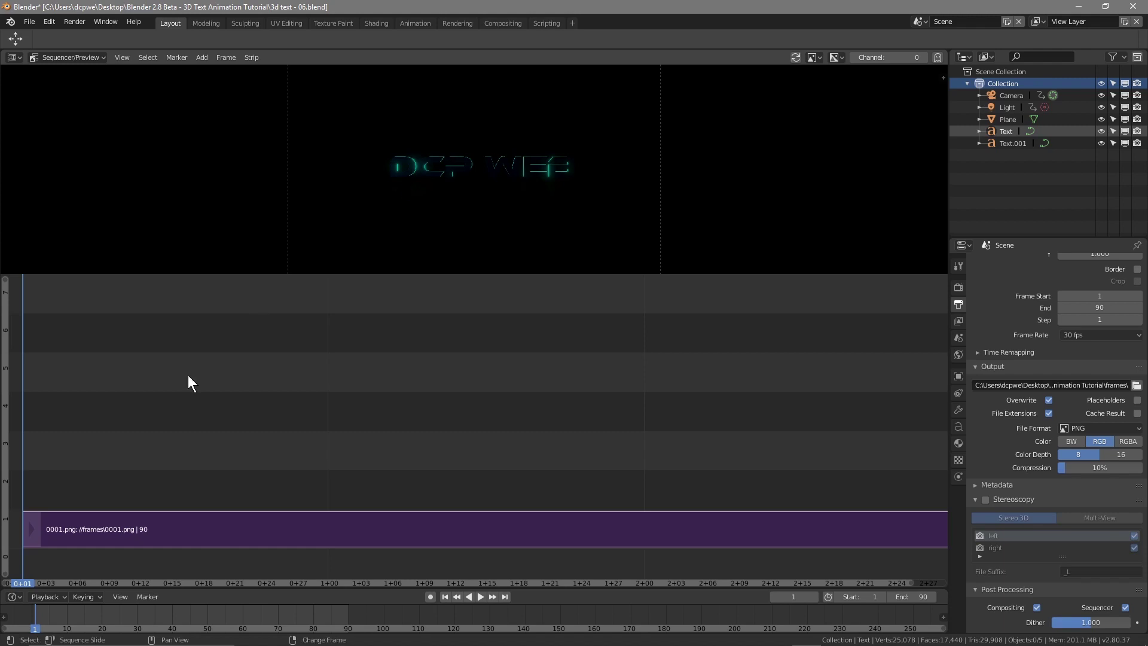
key("space")
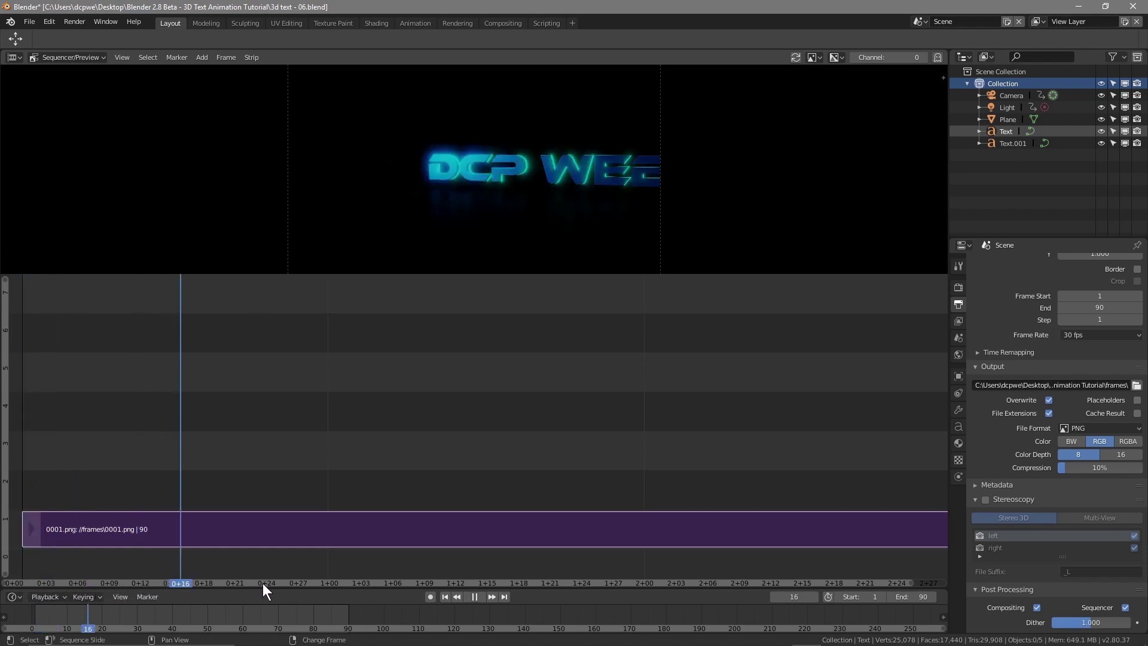
left_click_drag(230, 577, 27, 573)
key("space")
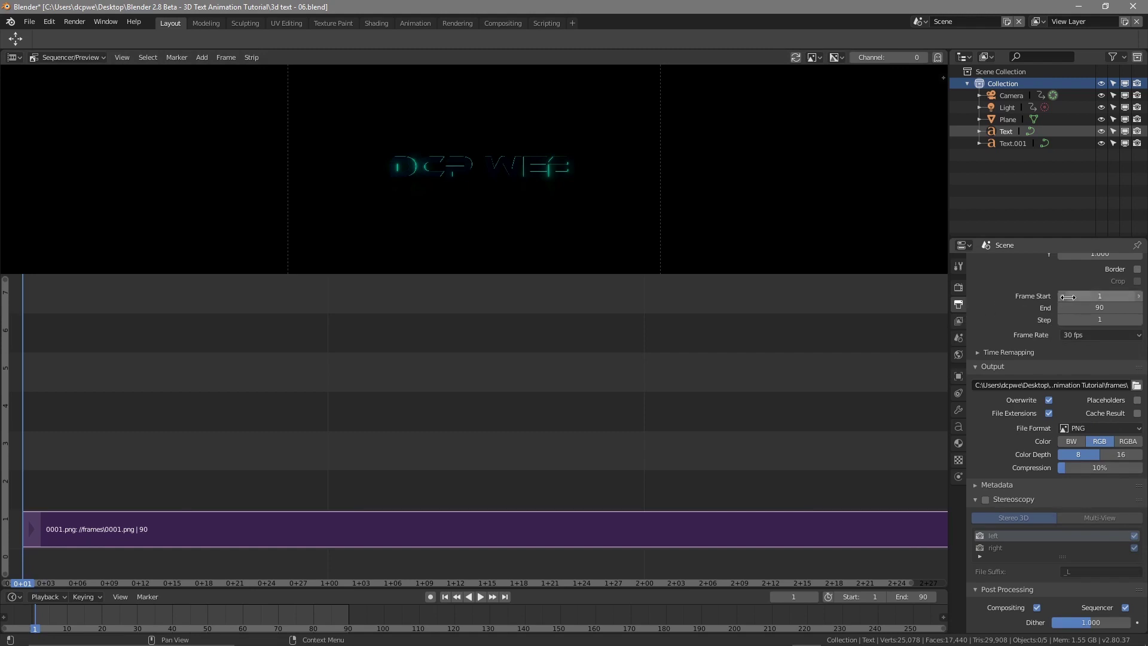
Set output to FFmpeg video, MPEG-4 container, H.264 codec, Constant Bitrate quality at 6000.
scroll(1084, 302, "up", 3)
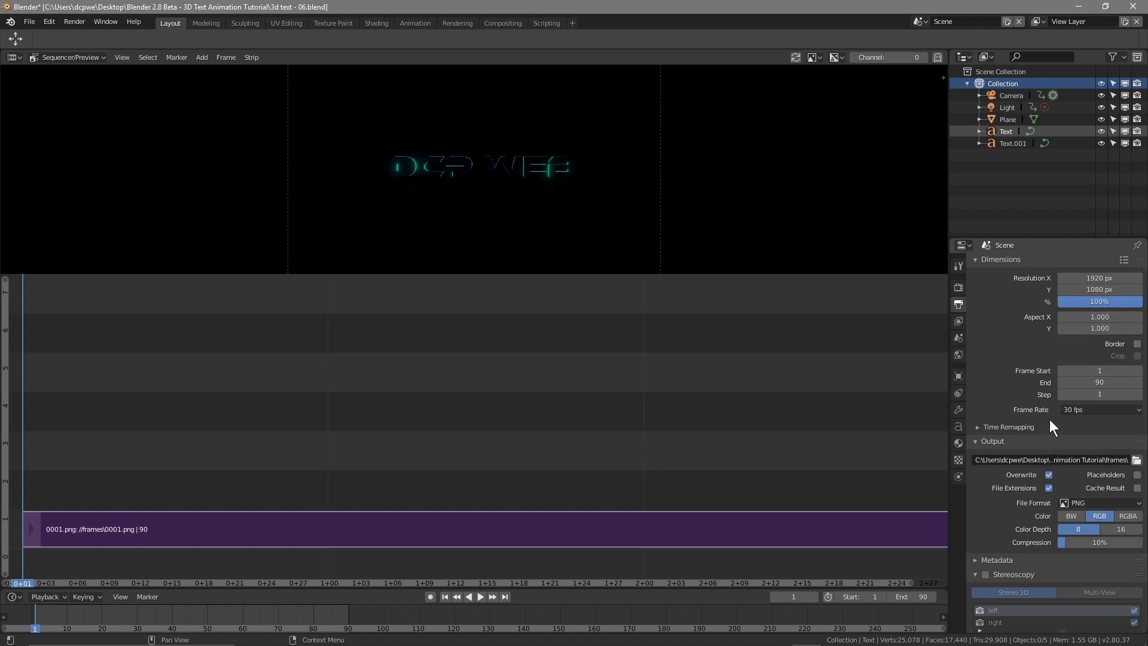
scroll(1049, 420, "down", 3)
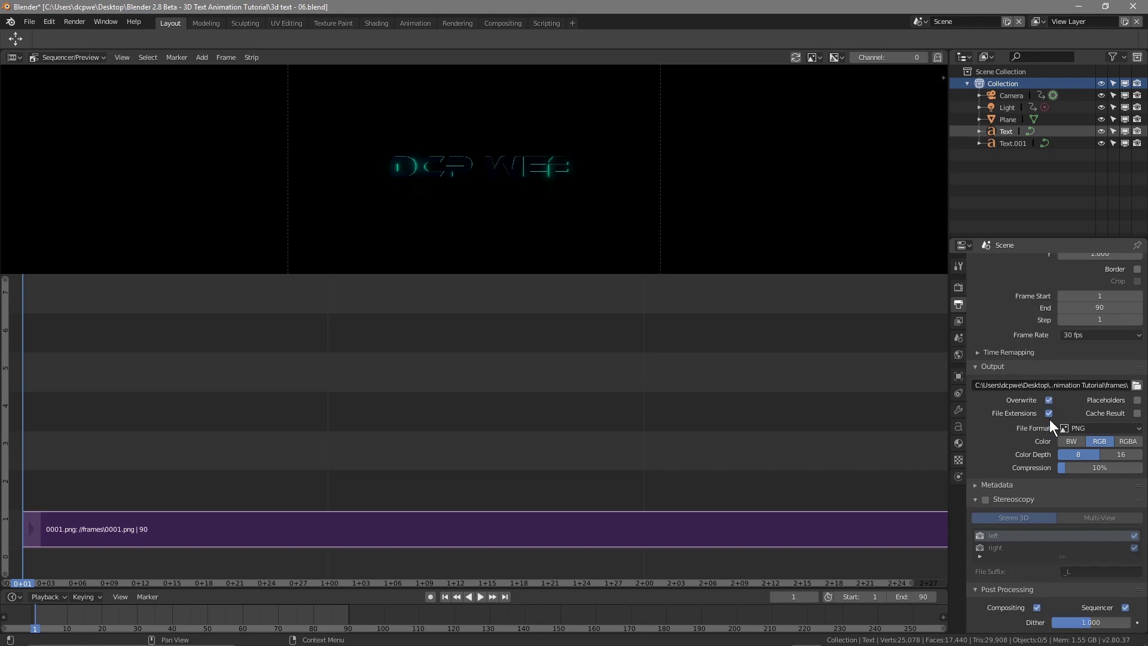
left_click(1086, 429)
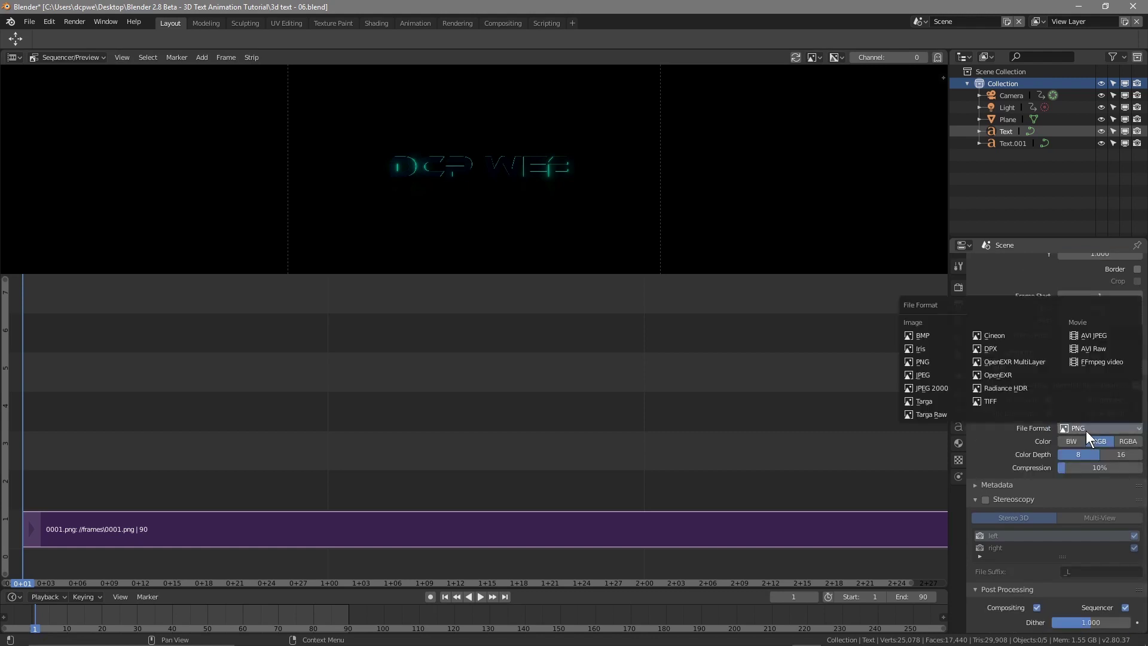
left_click(1086, 361)
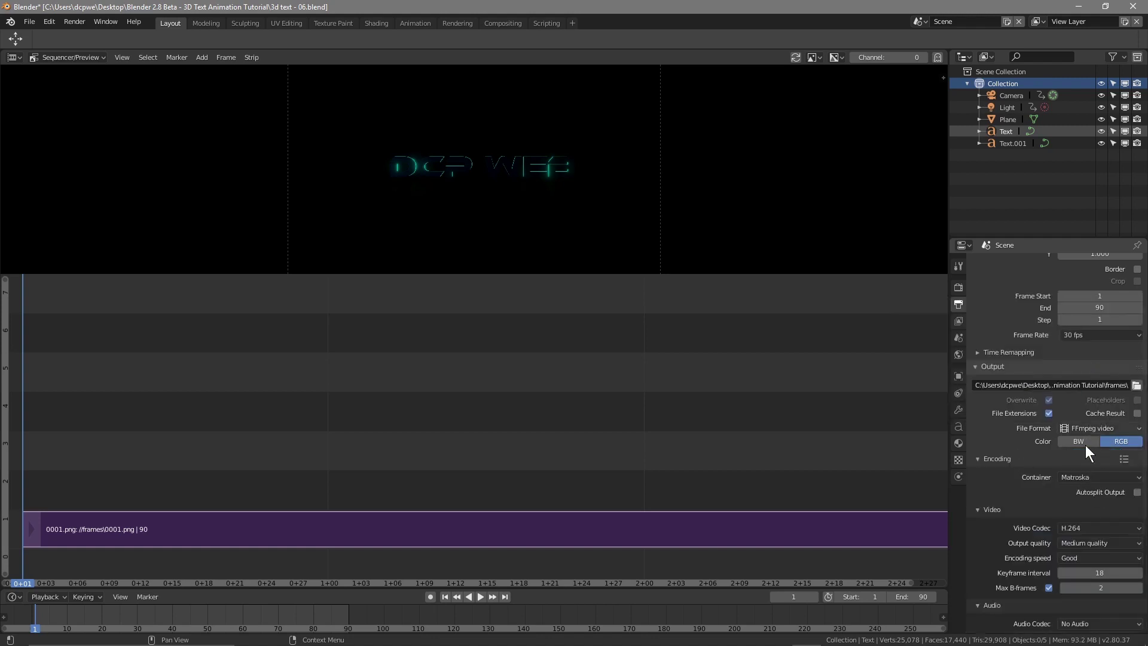
scroll(1088, 429, "down", 2)
left_click(1070, 428)
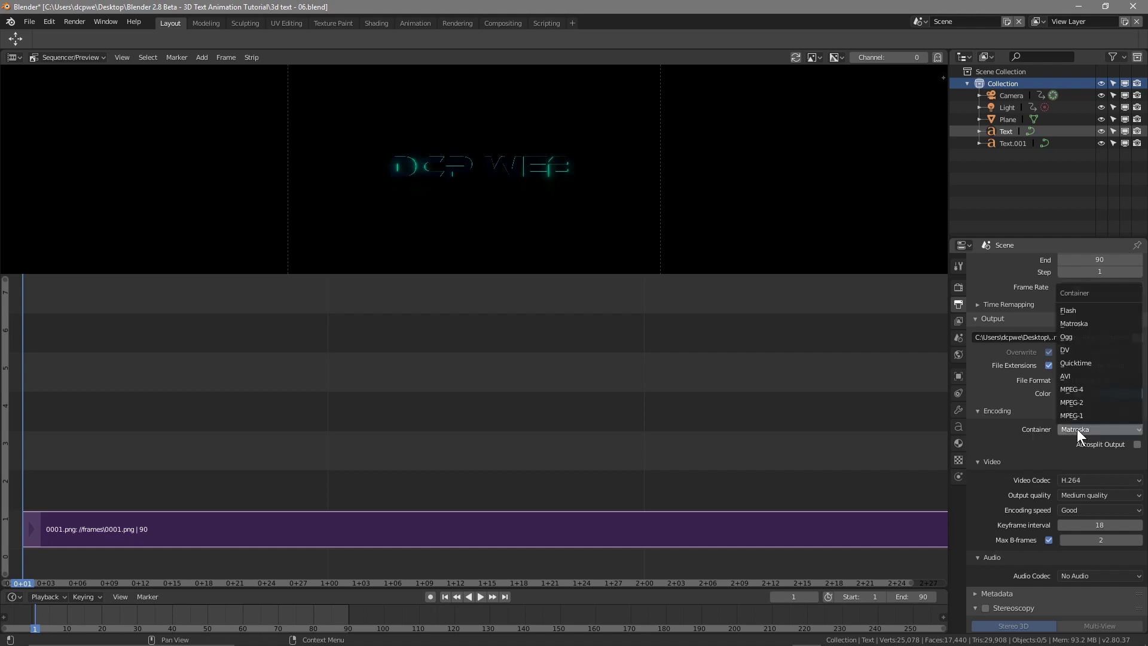
left_click(1075, 389)
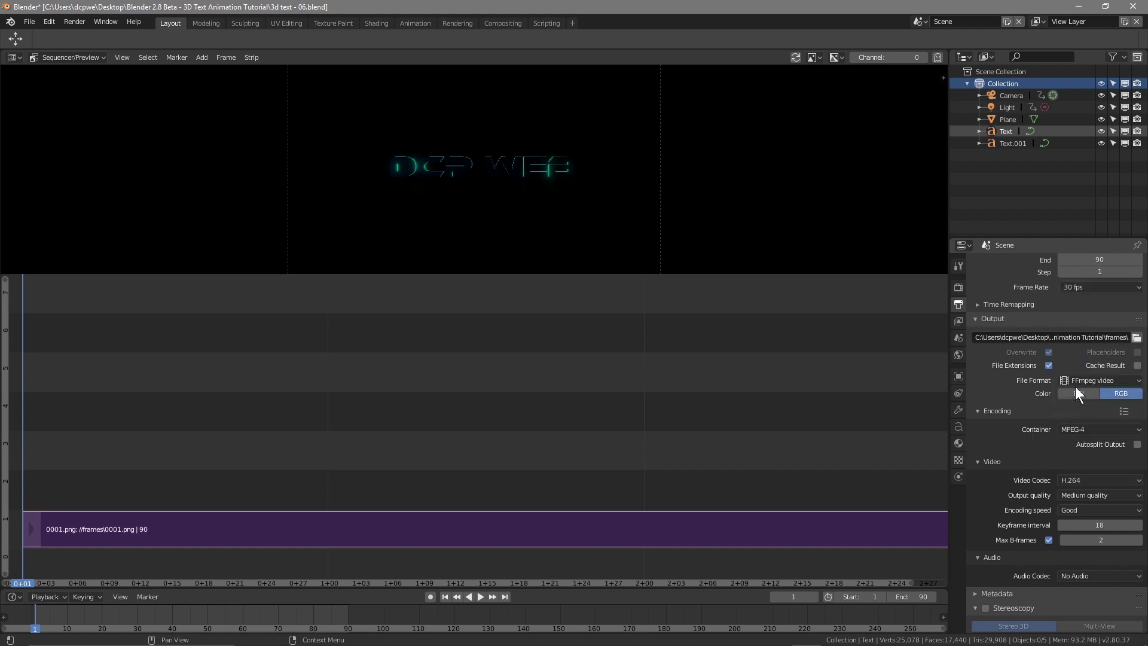
left_click(1068, 480)
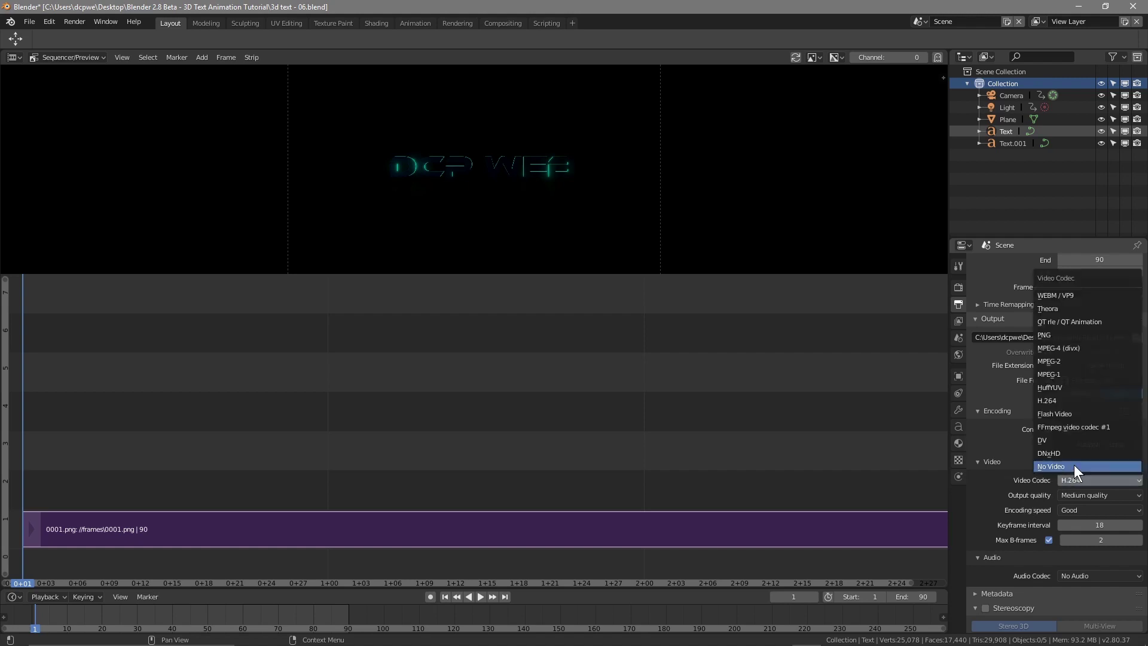
left_click(1064, 400)
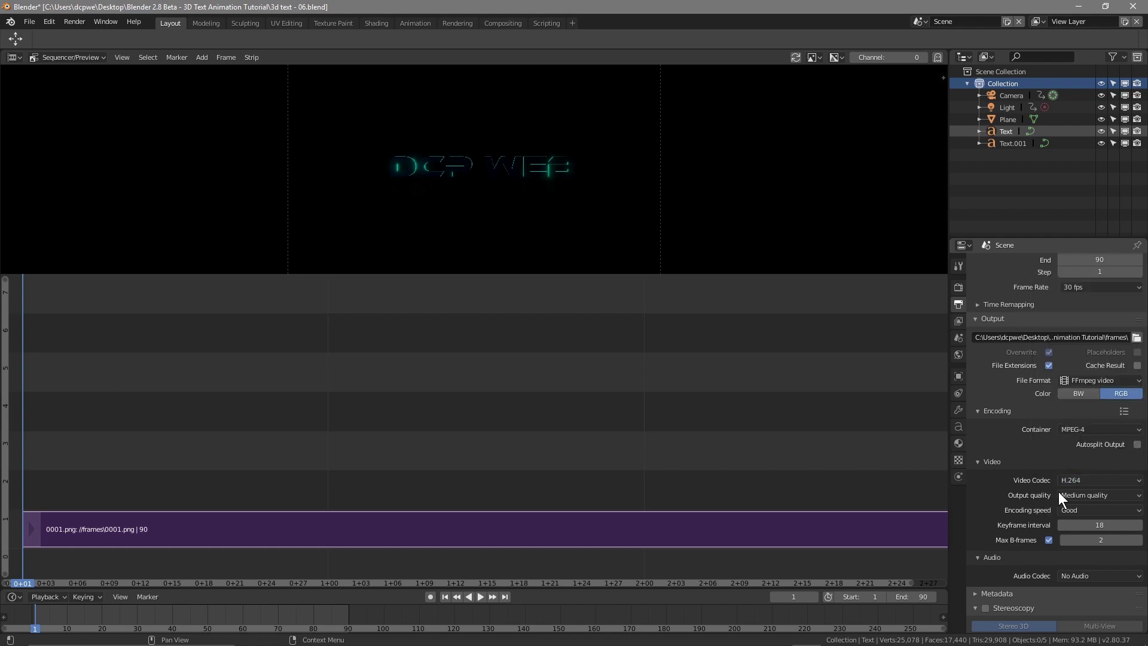
left_click(1079, 495)
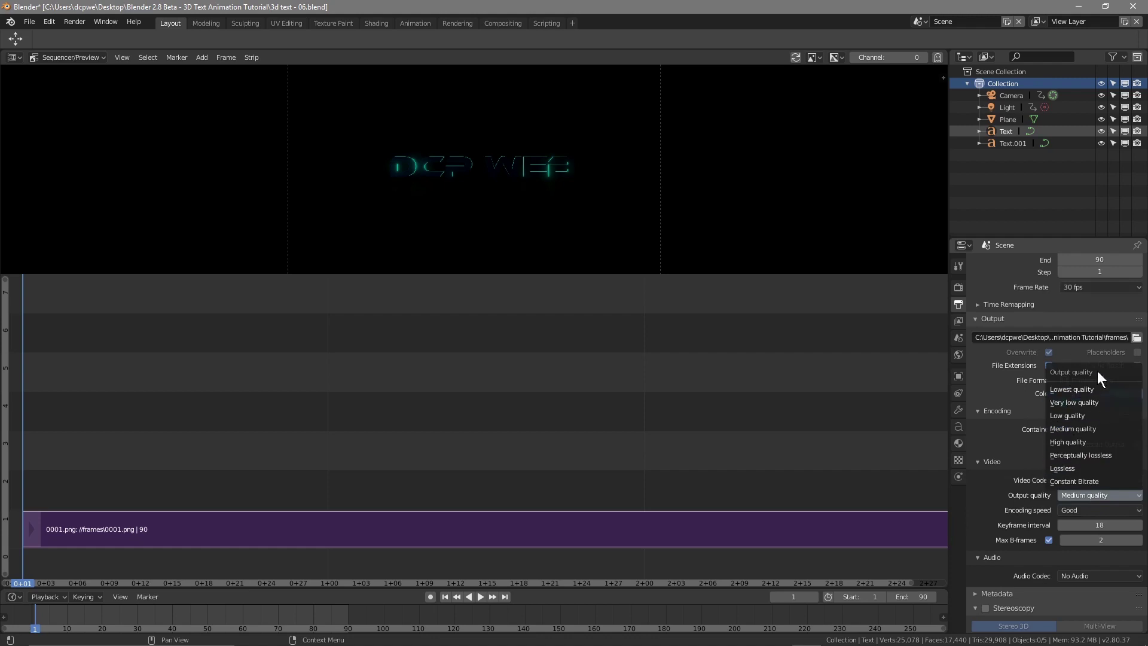
left_click(1074, 482)
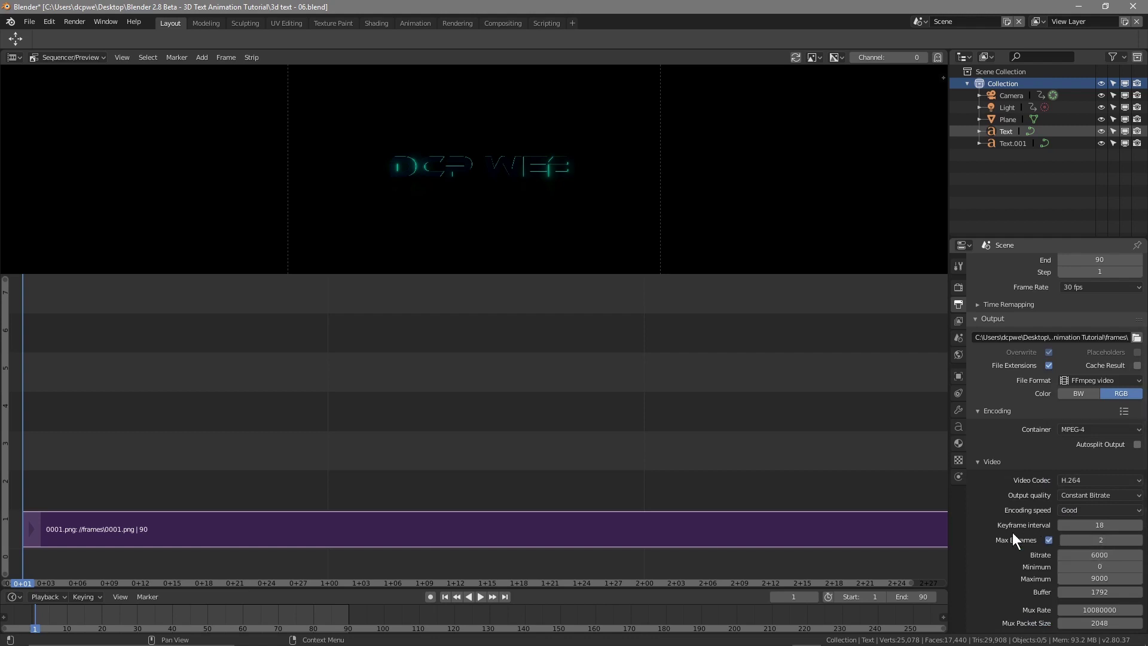
scroll(1005, 528, "down", 3)
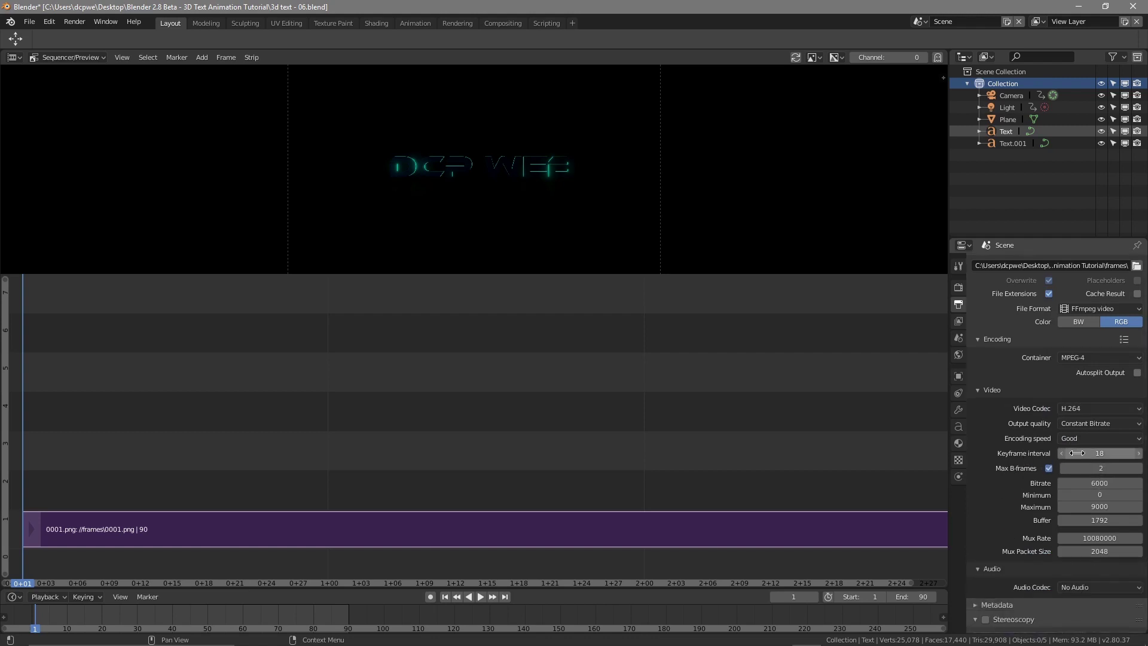
Set the keyframe interval to 3 and the video bitrate to 64000.
left_click(1098, 454)
type("3")
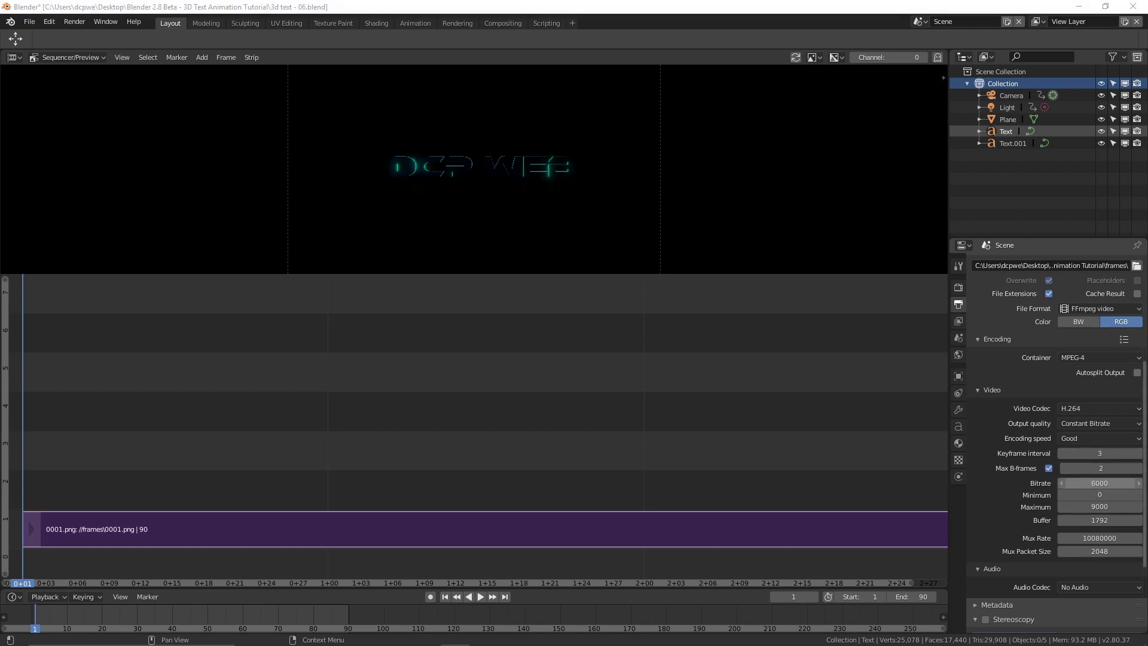
left_click(1099, 483)
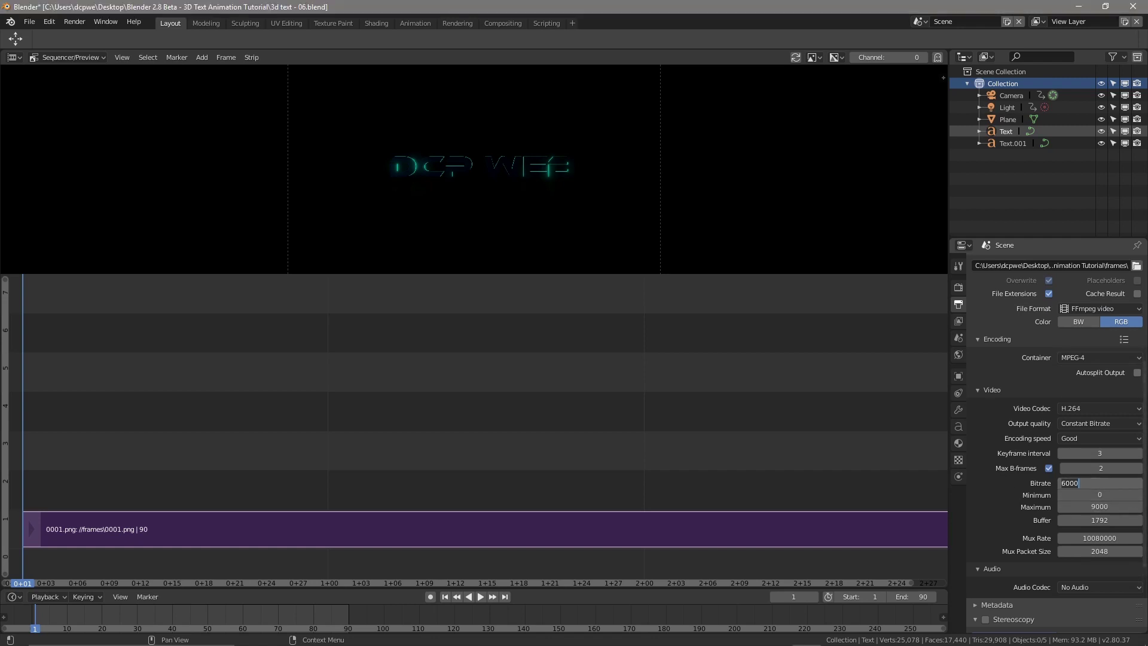
key("ctrl+a")
type("6400")
key("Return")
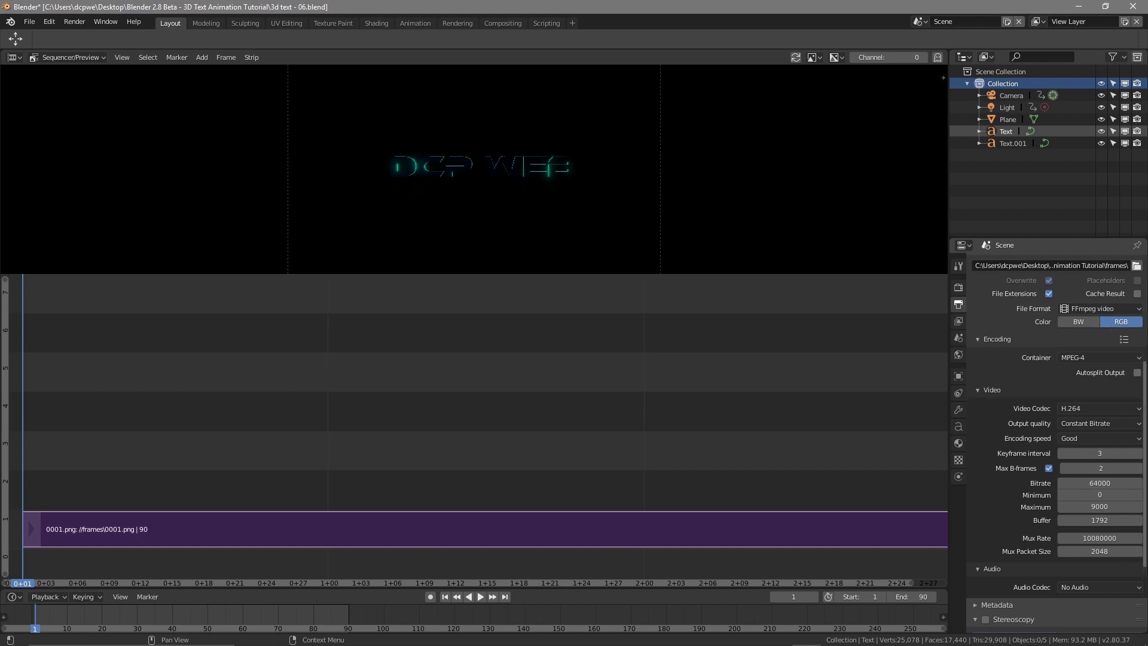
Set both the minimum and maximum bitrate to 64000.
left_click(1098, 495)
type("6400")
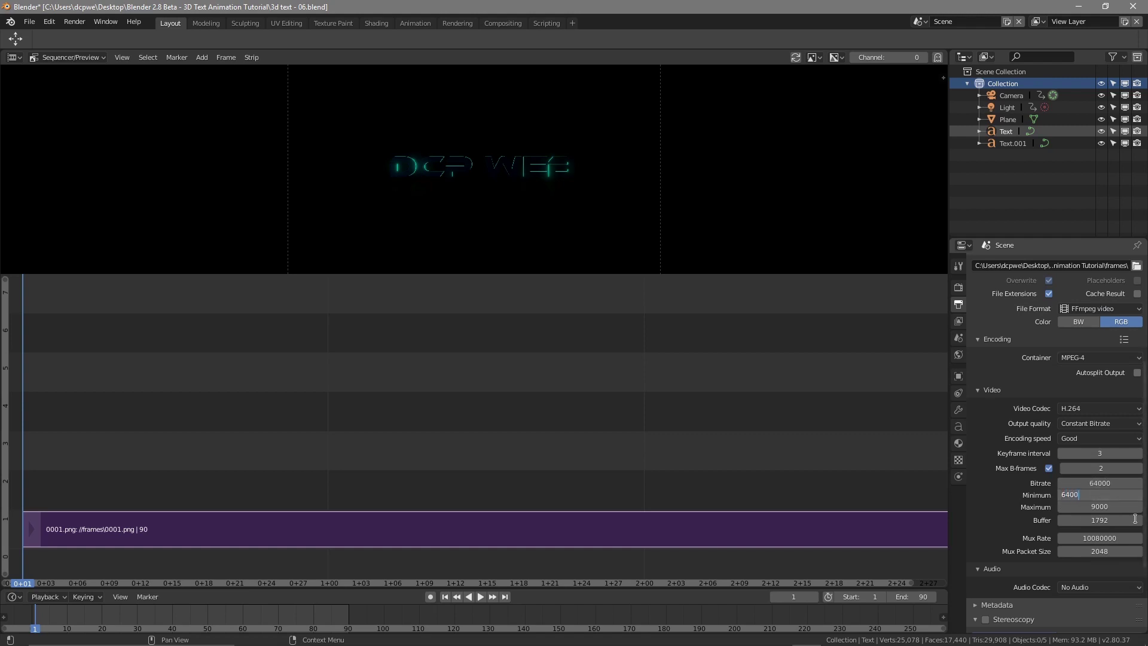
type("0")
key("Return")
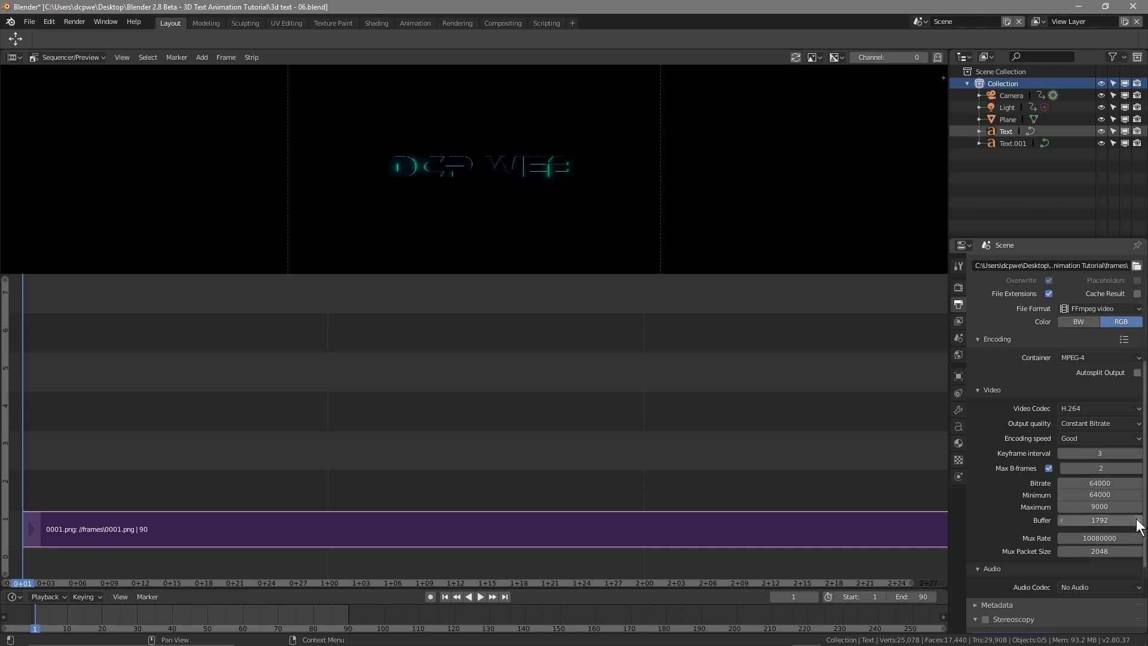
left_click(1099, 507)
type("64000")
key("Return")
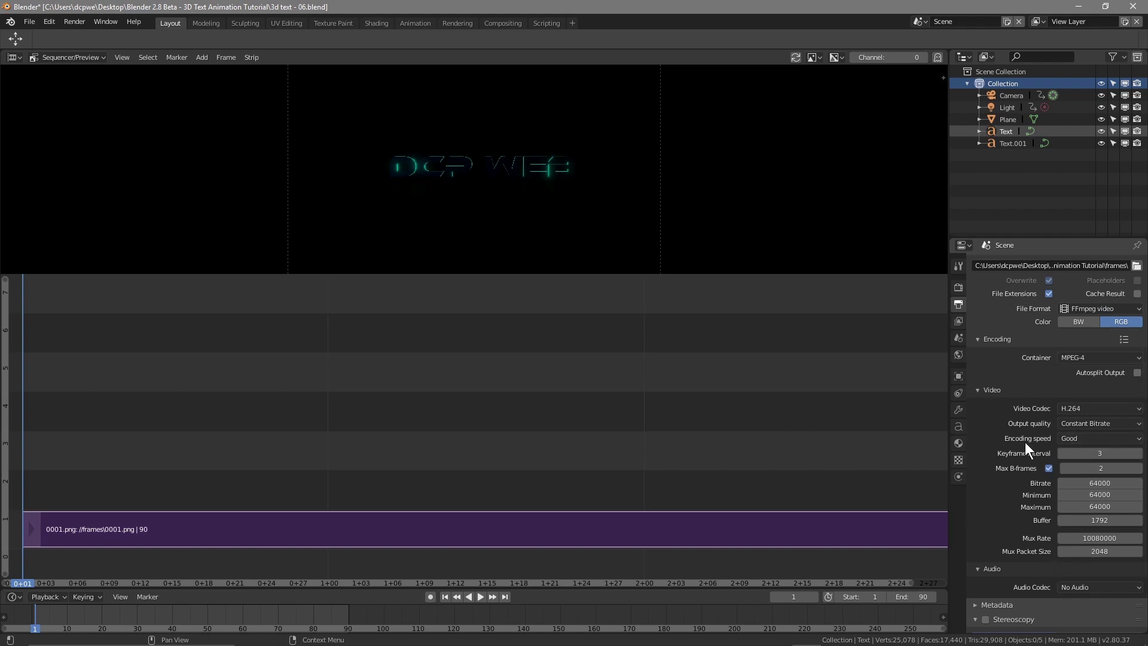
Render the 90-frame strip to H.264 video with Ctrl+F12, then close the finished render window.
key("ctrl+F12")
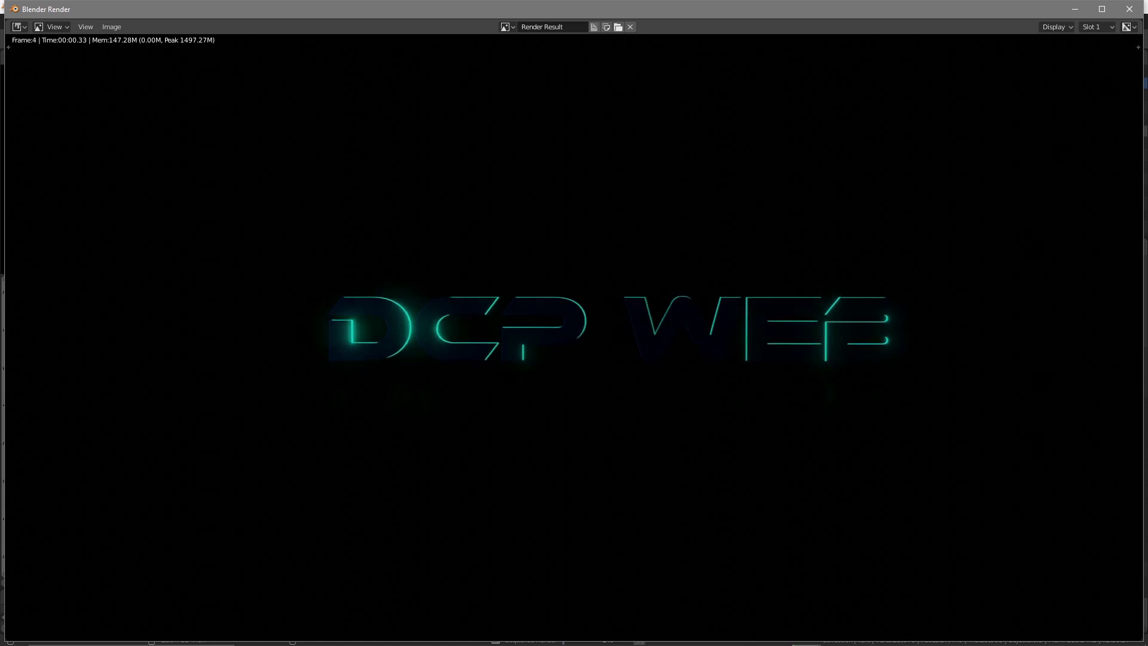
left_click_drag(850, 9, 622, 100)
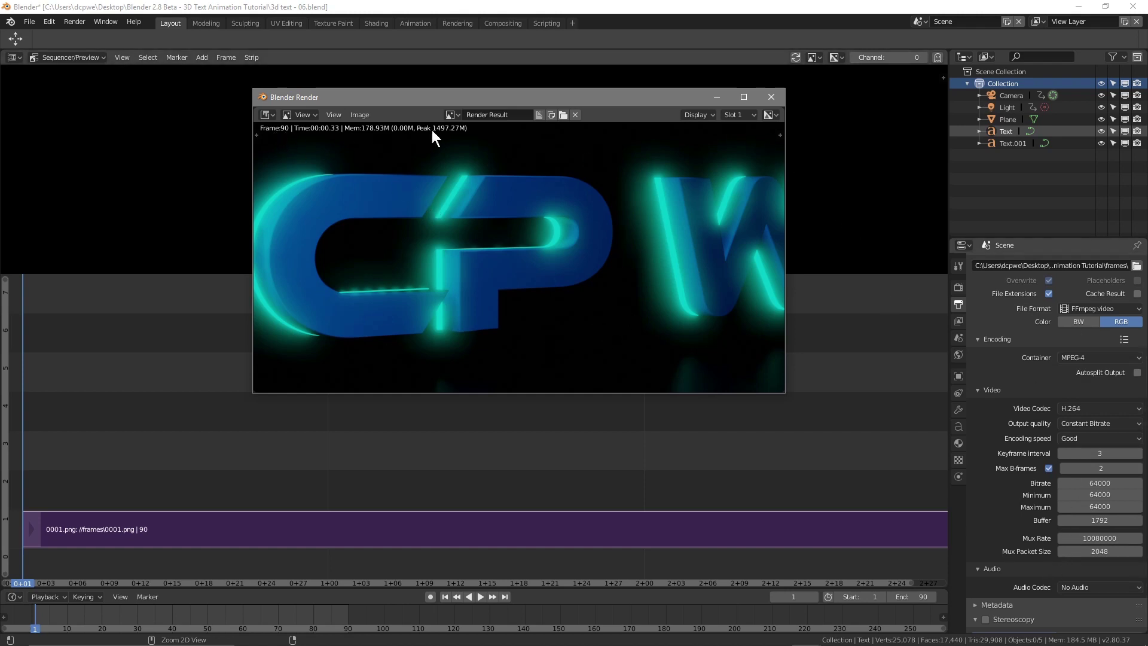
left_click(772, 97)
Minimize Blender and browse from the desktop tutorial folder into the frames folder.
left_click(1083, 2)
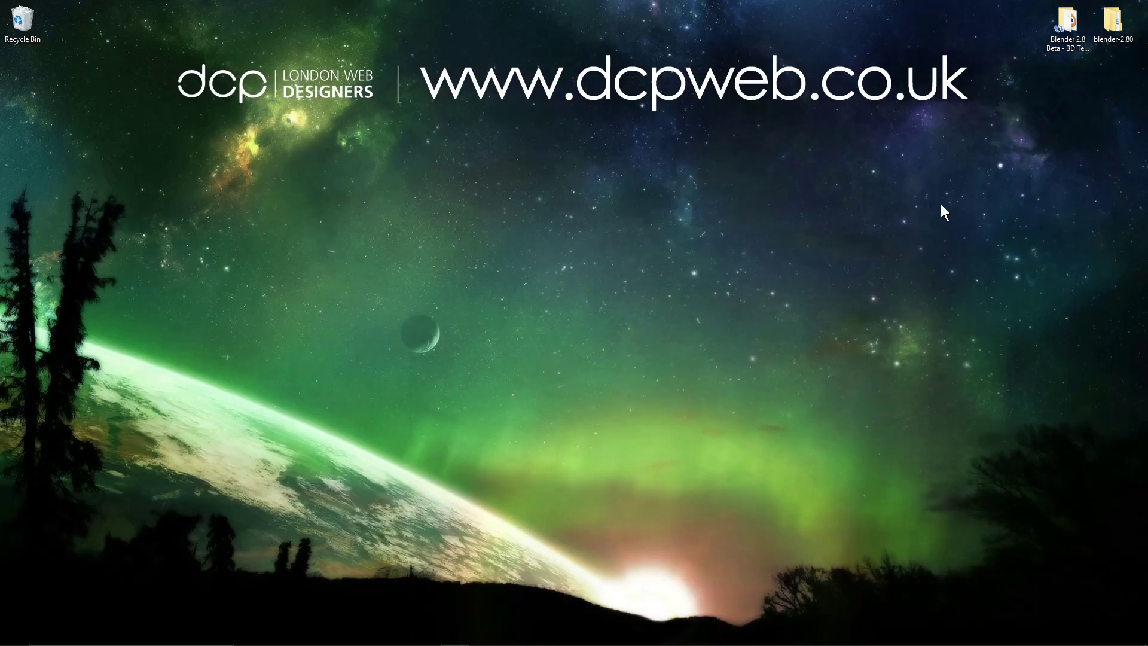
double_click(1060, 26)
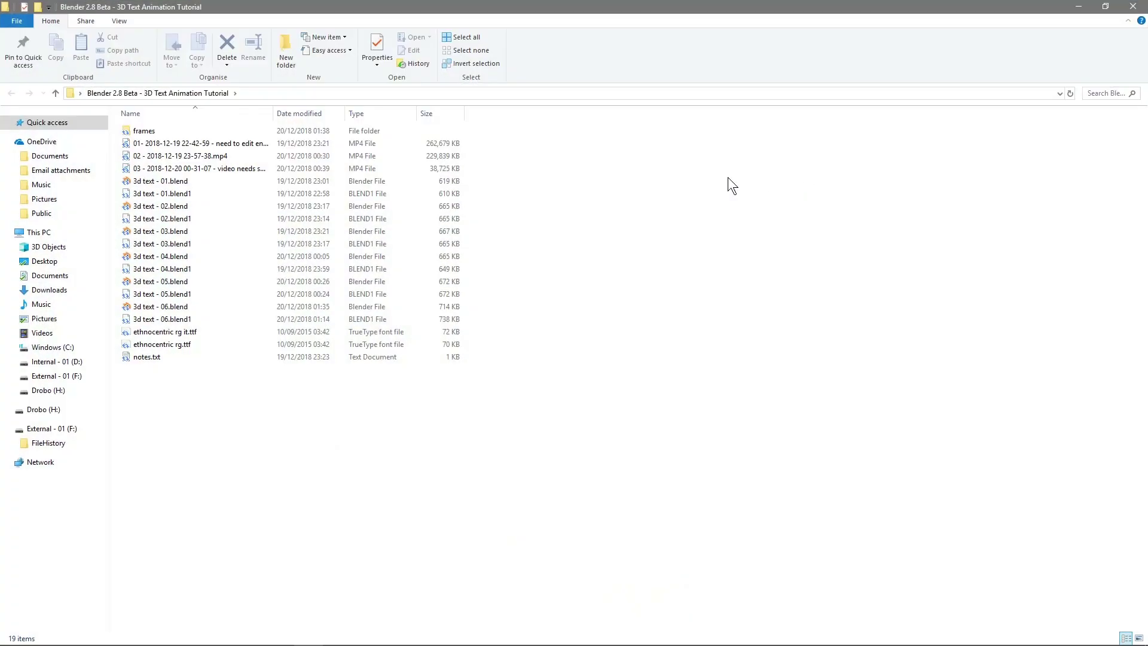
double_click(314, 12)
double_click(488, 179)
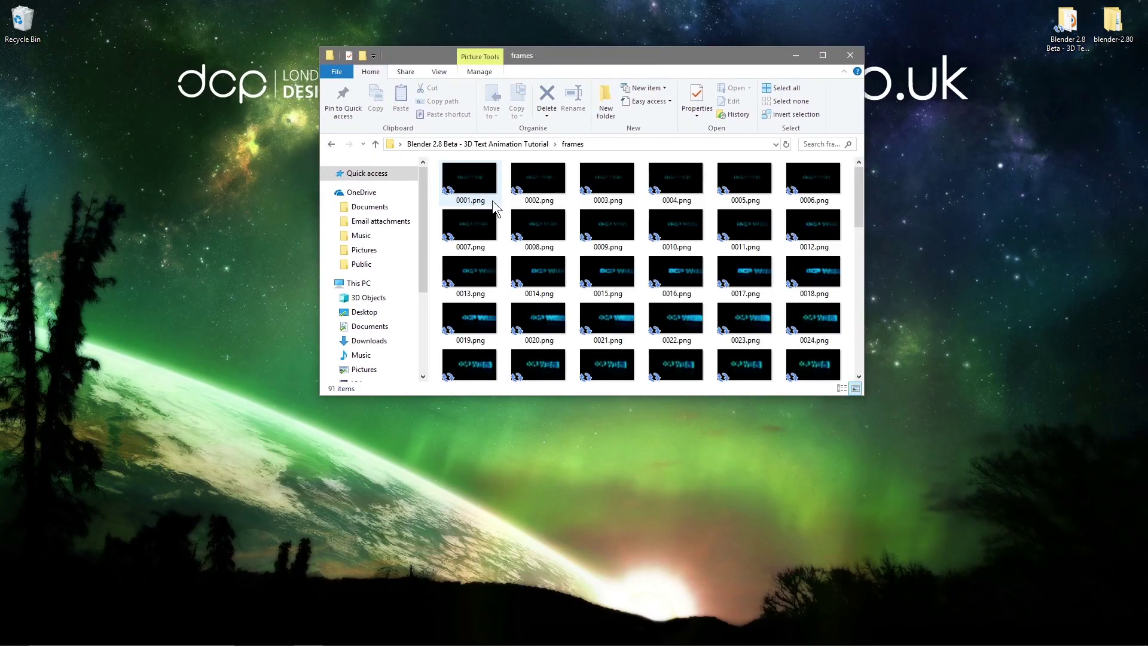
Play the rendered 0001-0090.mp4 video full screen.
scroll(676, 299, "down", 10)
left_click(461, 365)
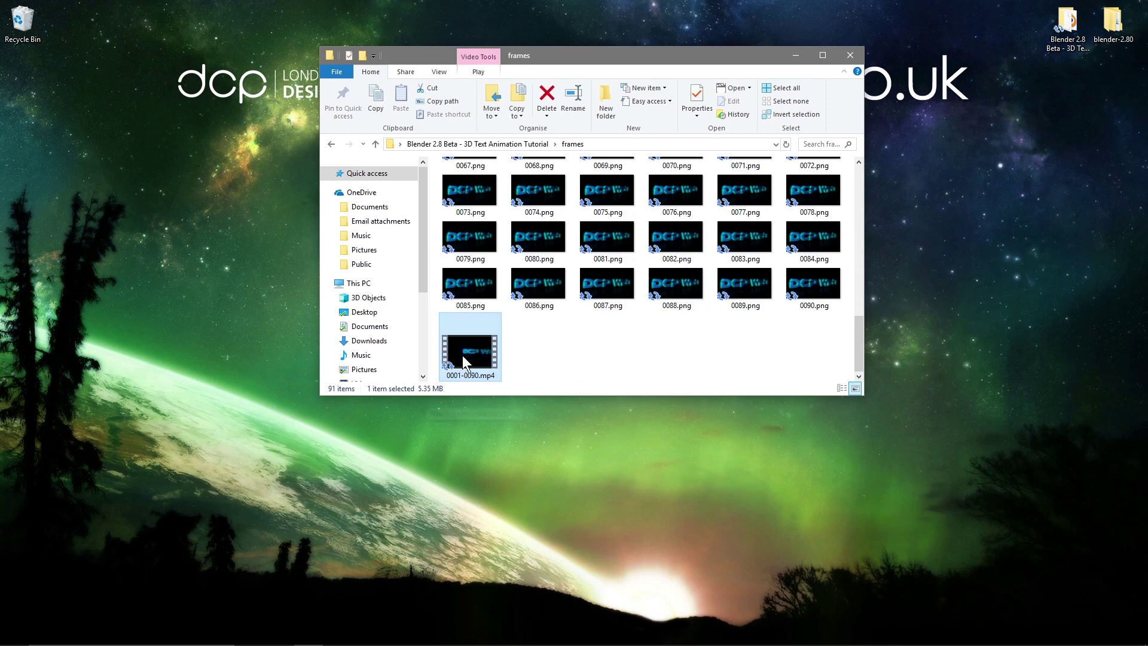
mouse_move(468, 355)
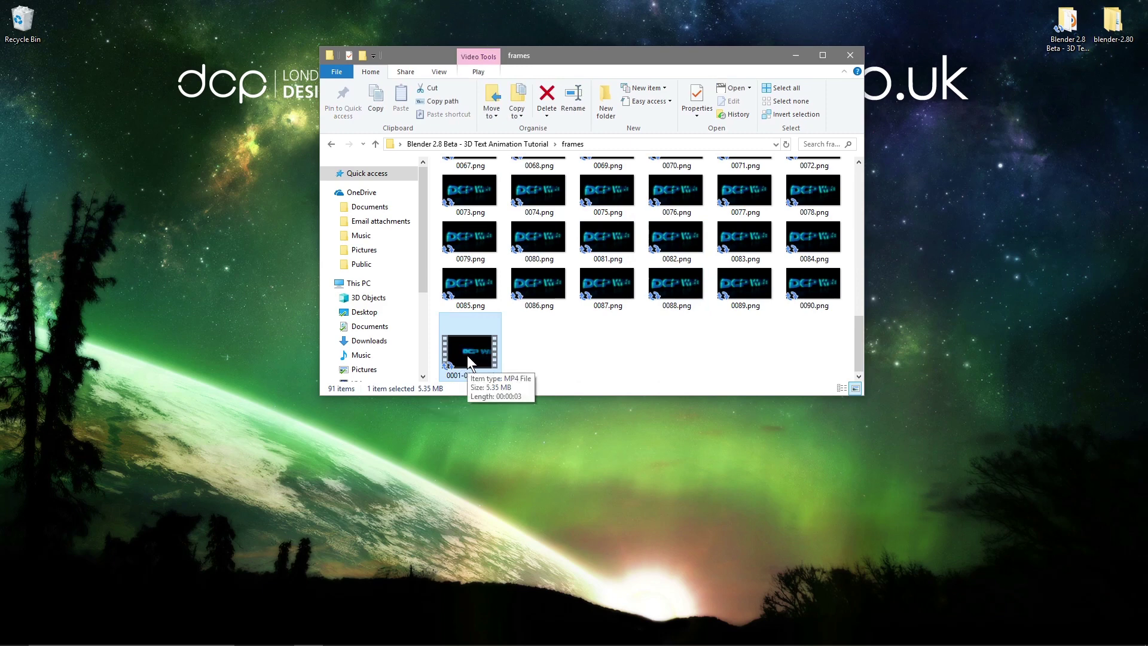
double_click(468, 355)
double_click(828, 232)
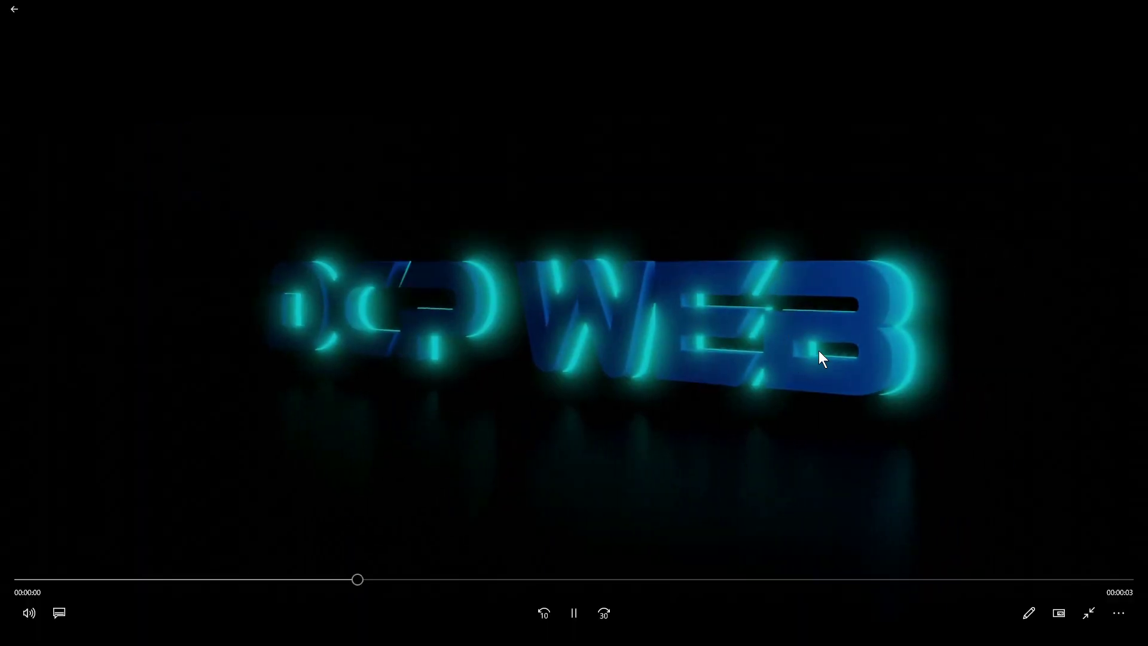